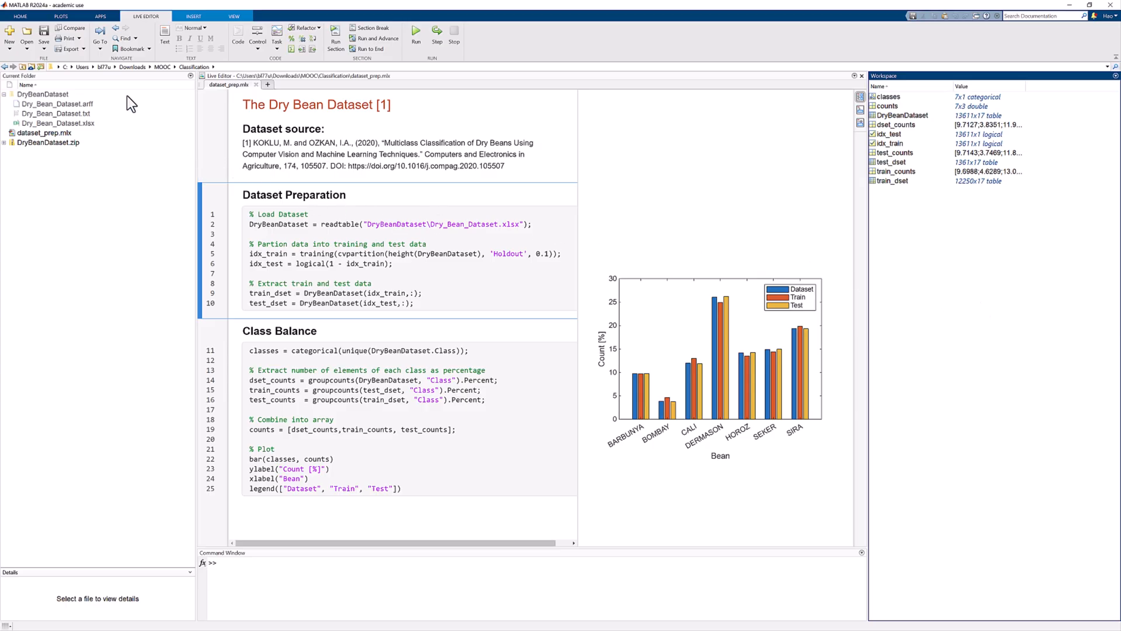
# Step: Open the Classification Learner app from the machine learning apps and maximize its window
pyautogui.click(98, 19)
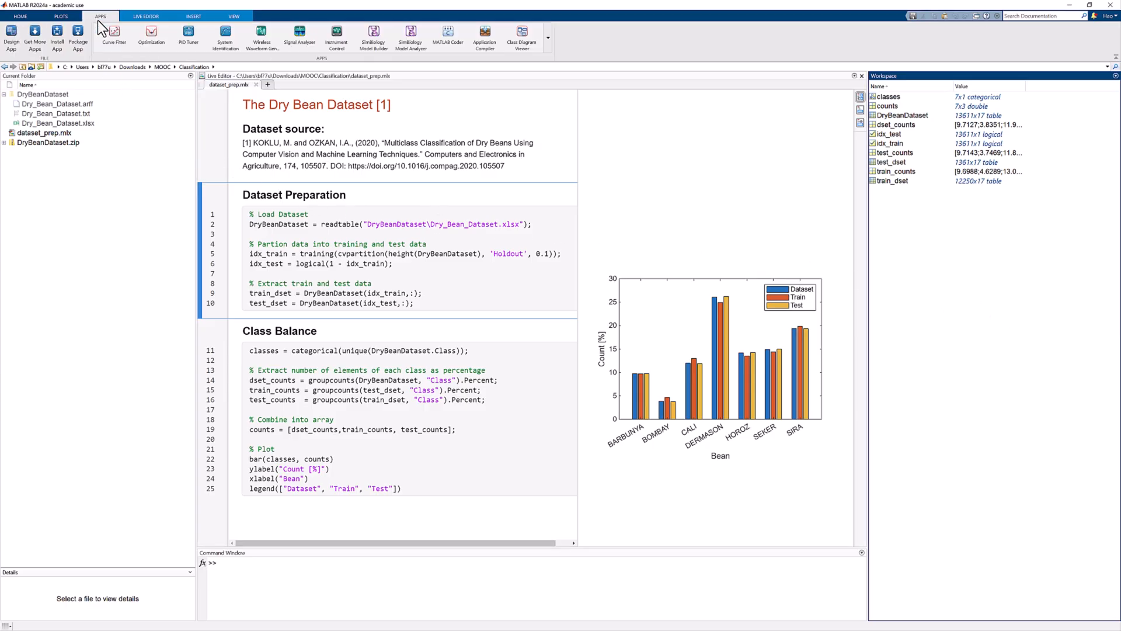
pyautogui.click(550, 36)
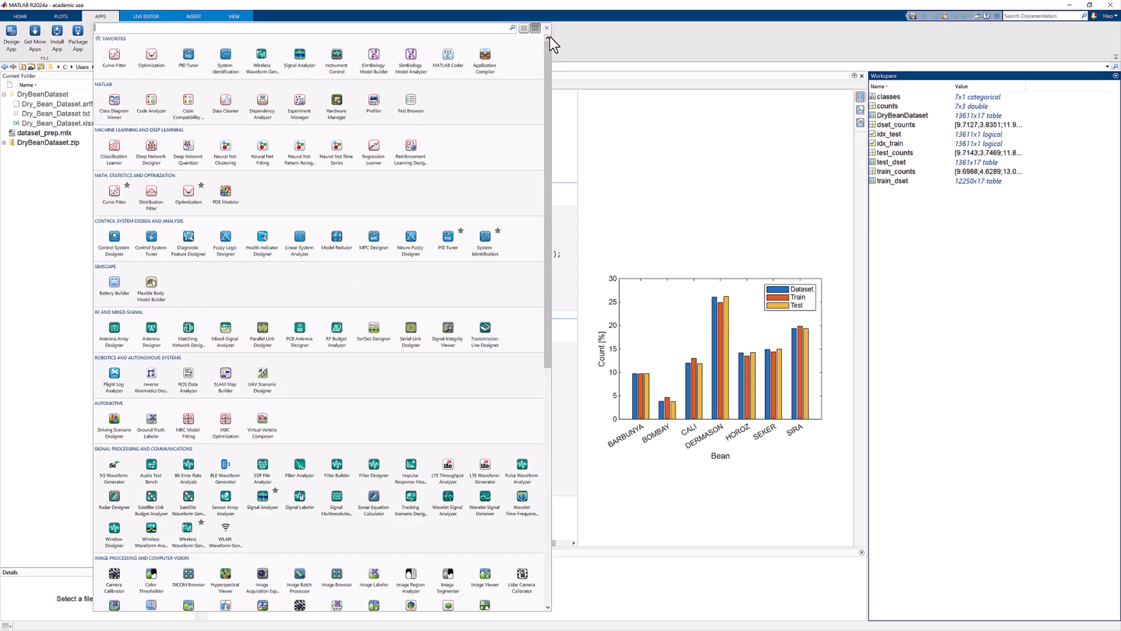
pyautogui.click(121, 161)
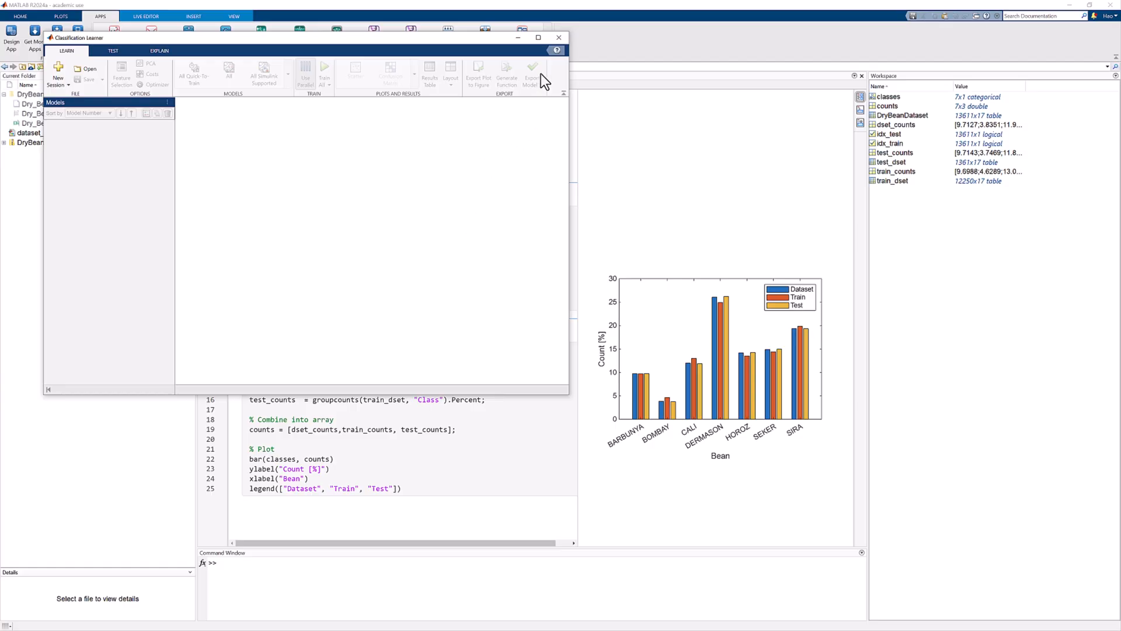
pyautogui.click(539, 38)
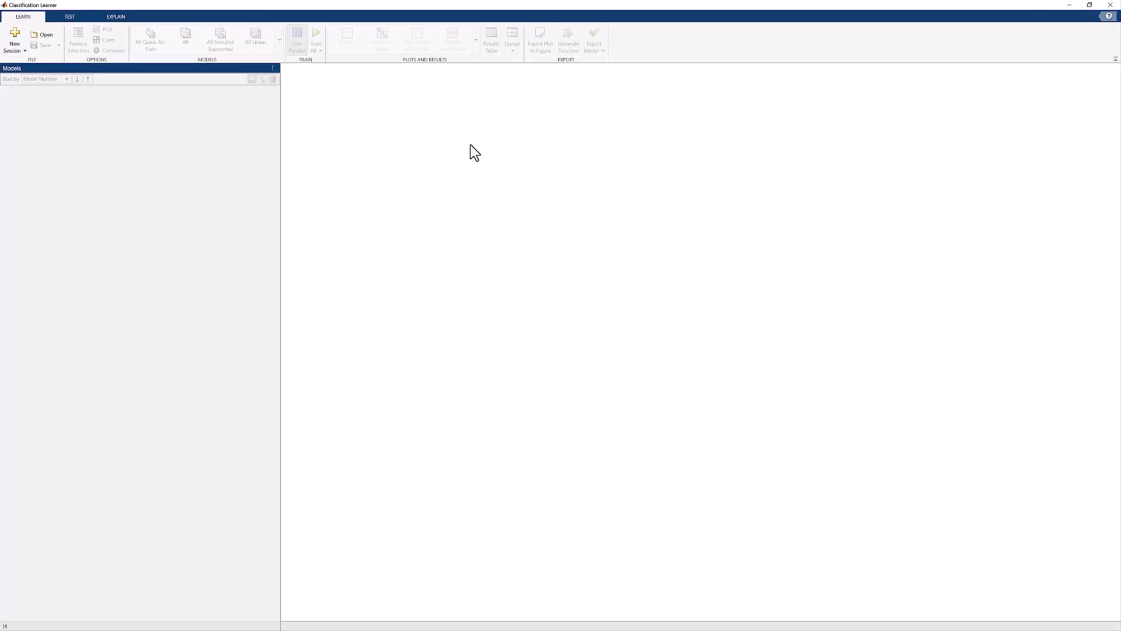
# Step: Set up a new session from the workspace with train_dset as the data set and Class as the response, and review the predictors
pyautogui.click(14, 36)
pyautogui.click(492, 222)
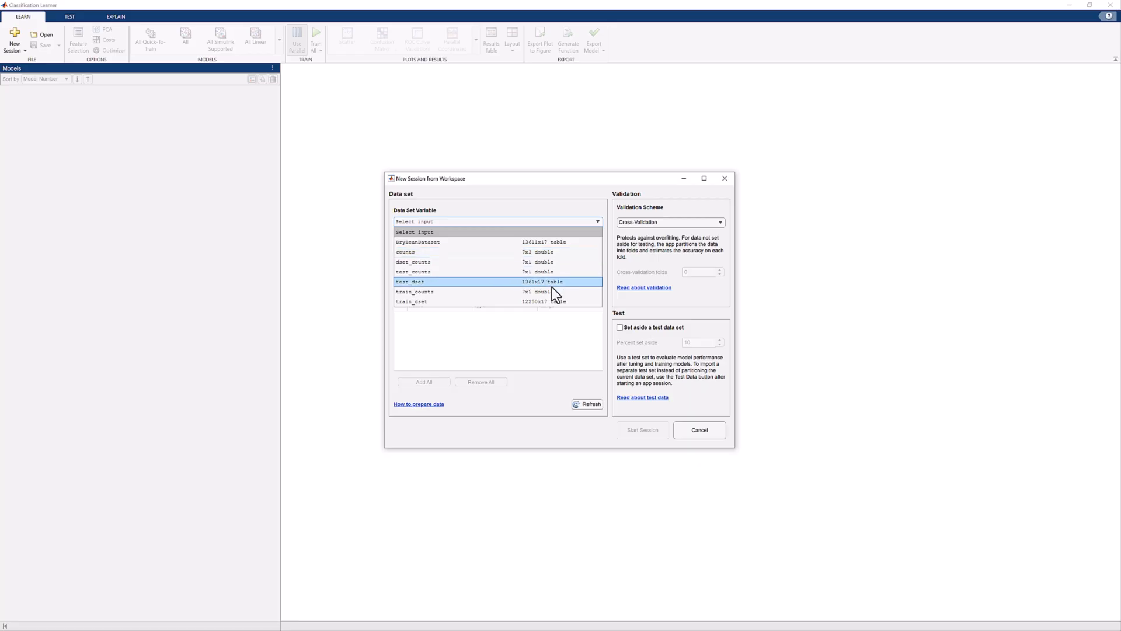
pyautogui.click(548, 301)
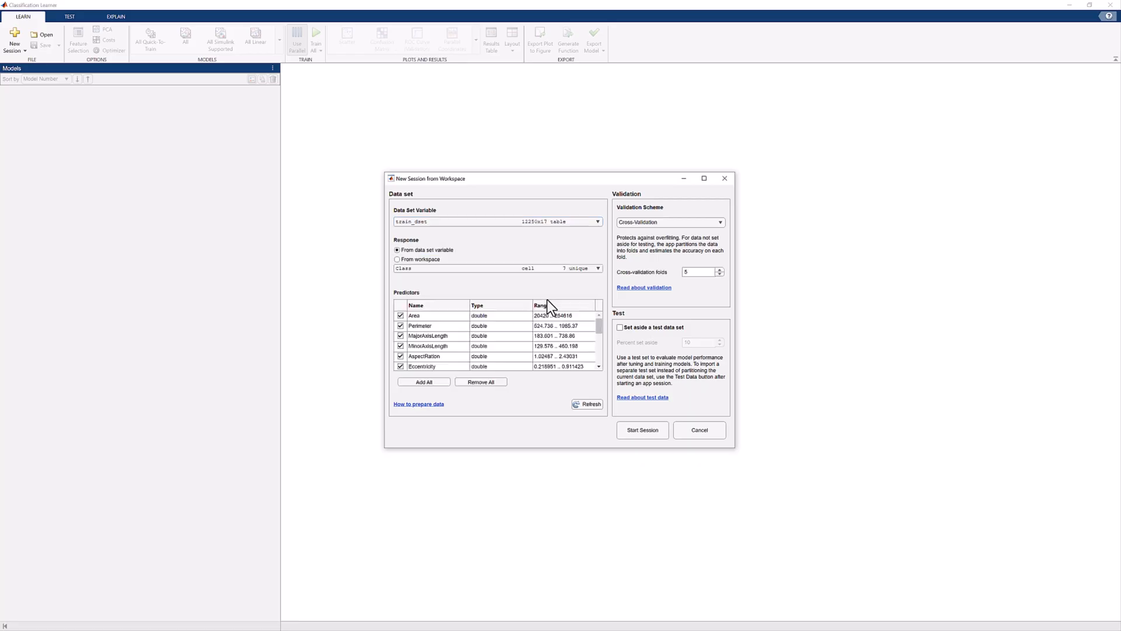
pyautogui.click(592, 270)
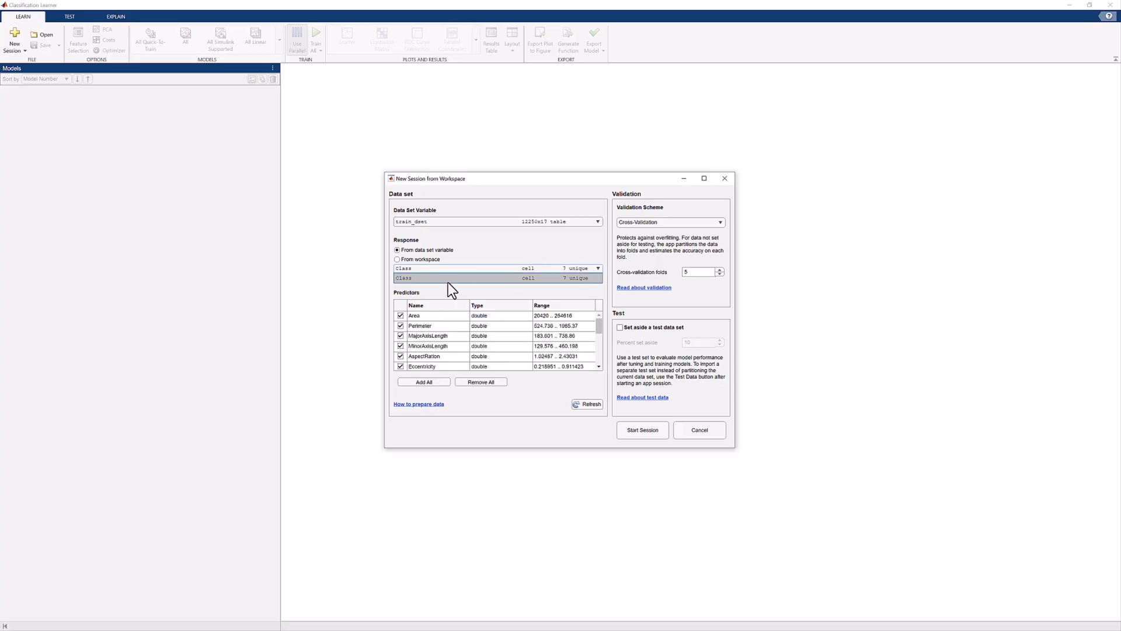
pyautogui.click(428, 278)
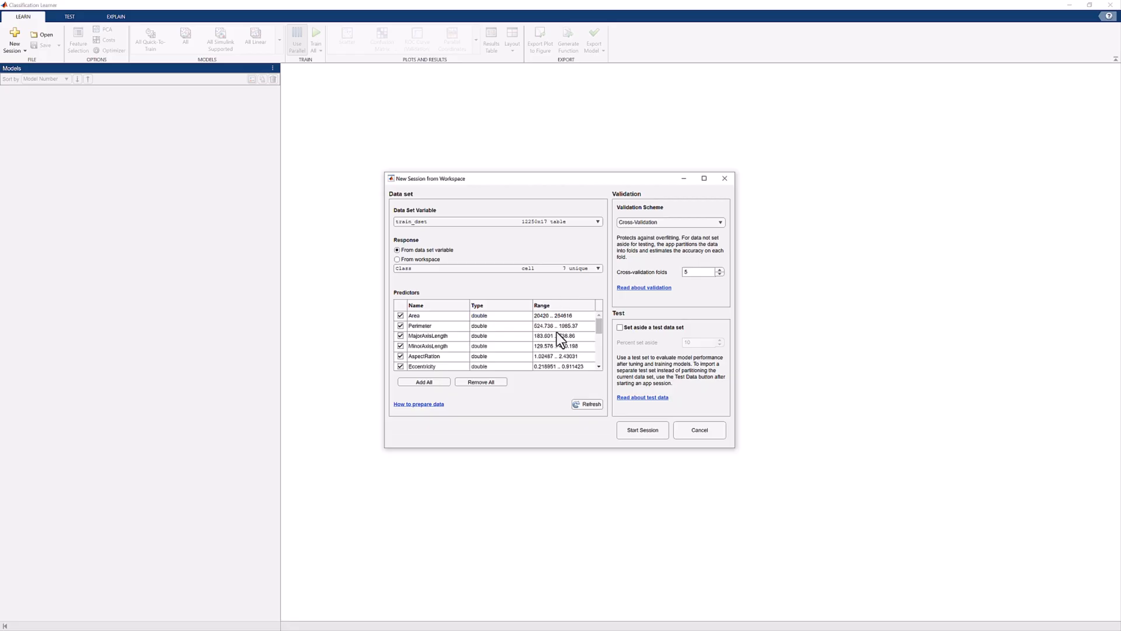
pyautogui.scroll(-2, 556, 332)
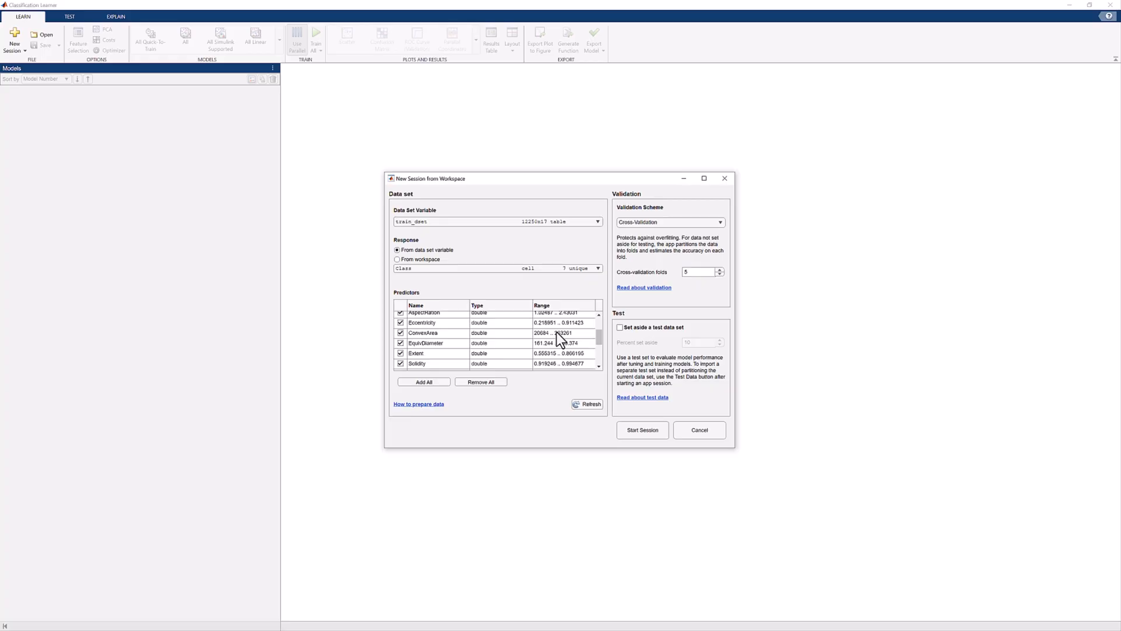
pyautogui.scroll(-2, 556, 332)
pyautogui.scroll(-2, 556, 332)
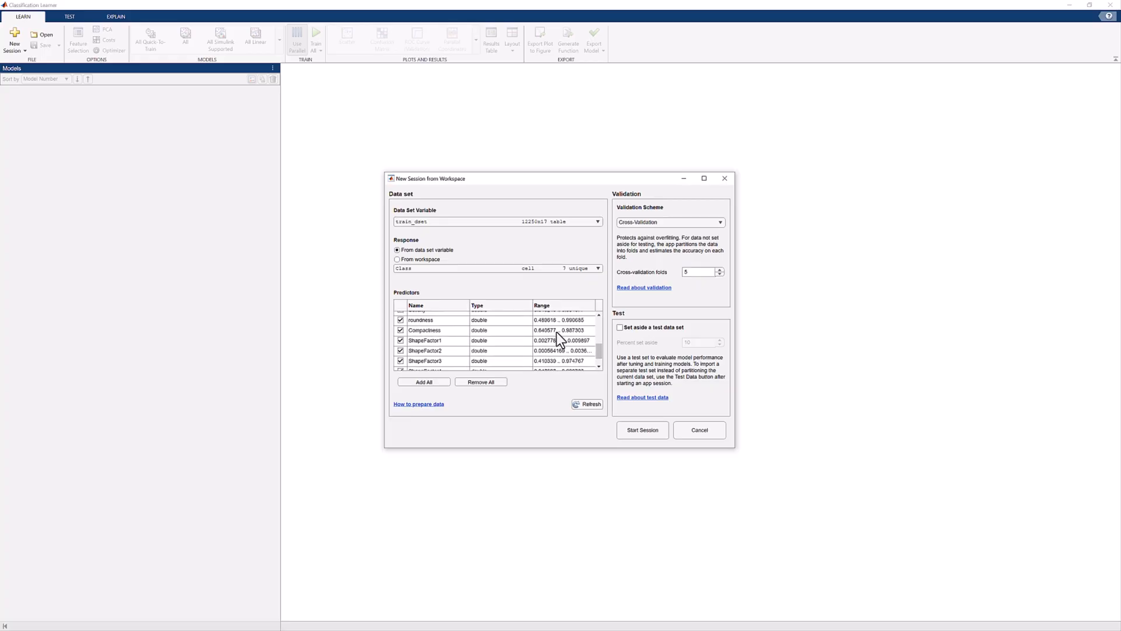
pyautogui.scroll(5, 556, 332)
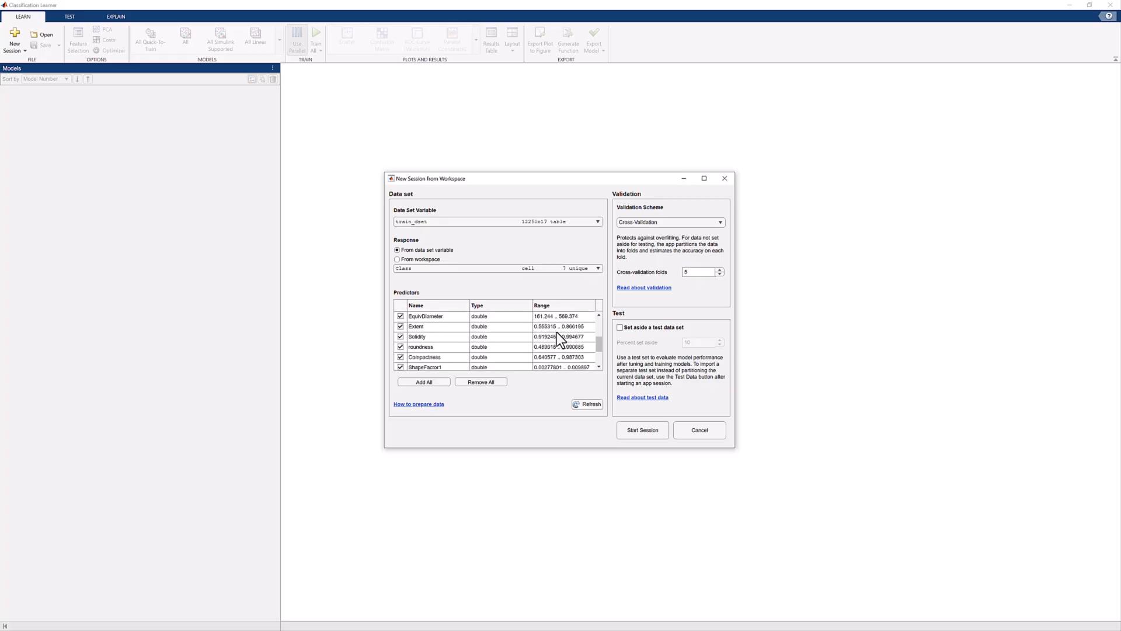
pyautogui.scroll(1, 558, 330)
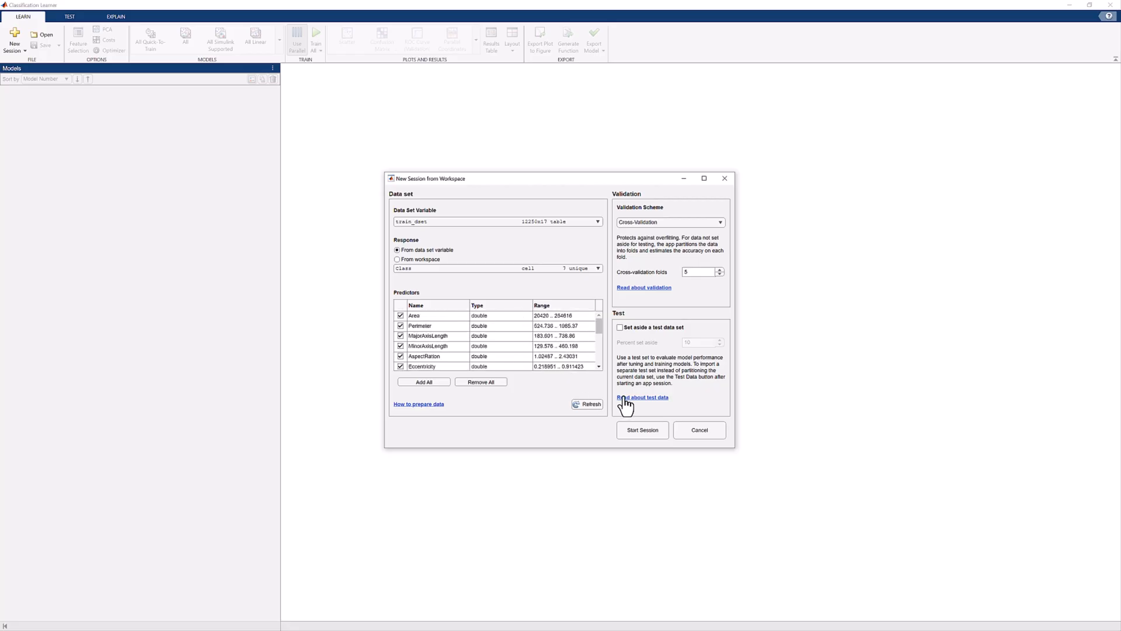
# Step: Choose Holdout Validation with 5 percent held out and start the session
pyautogui.click(704, 223)
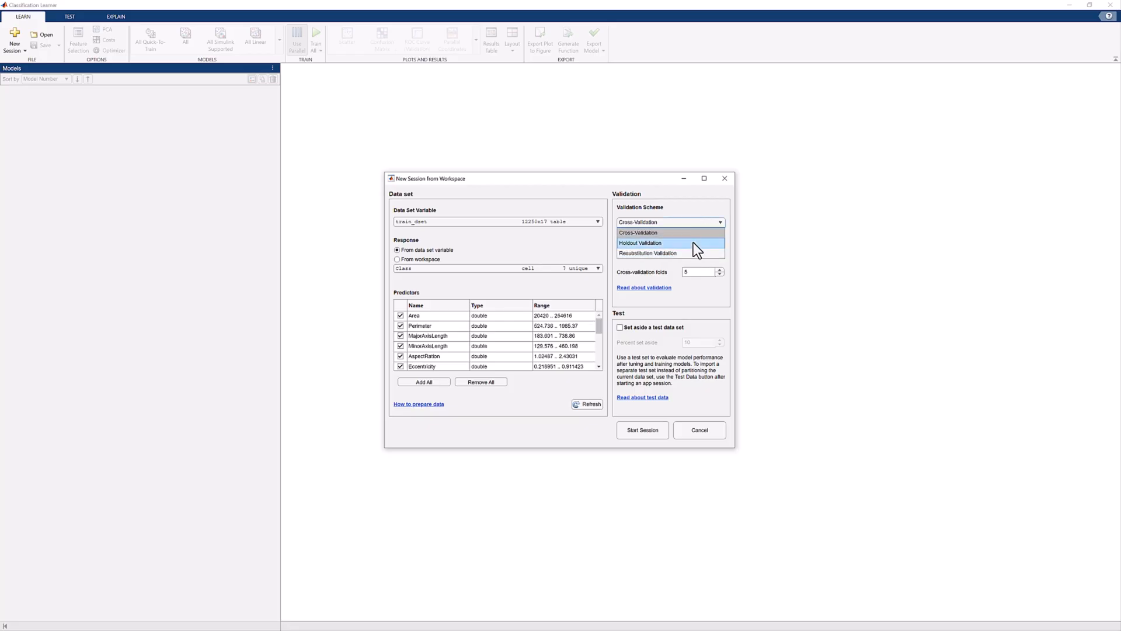
pyautogui.click(692, 243)
pyautogui.doubleClick(696, 266)
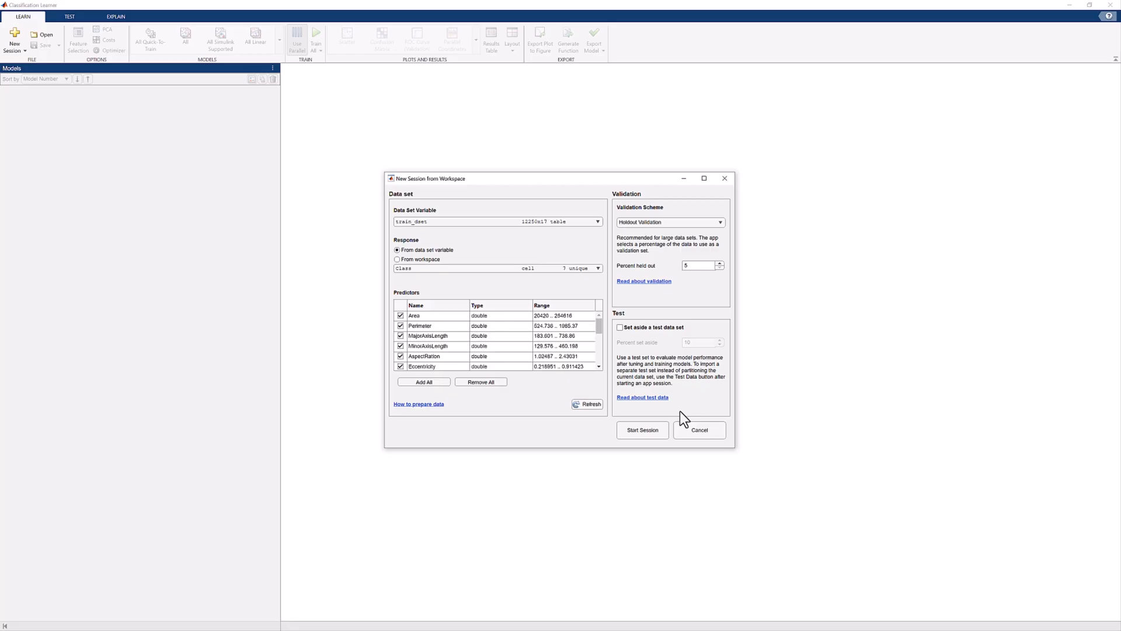
pyautogui.click(653, 429)
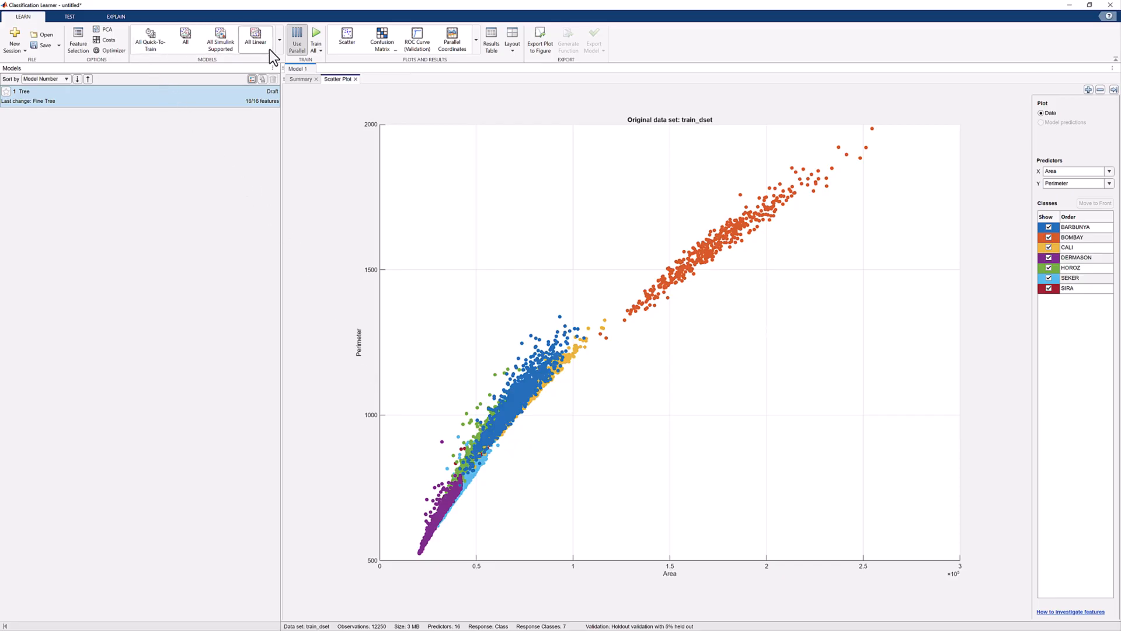
pyautogui.click(59, 45)
pyautogui.click(58, 47)
pyautogui.click(23, 52)
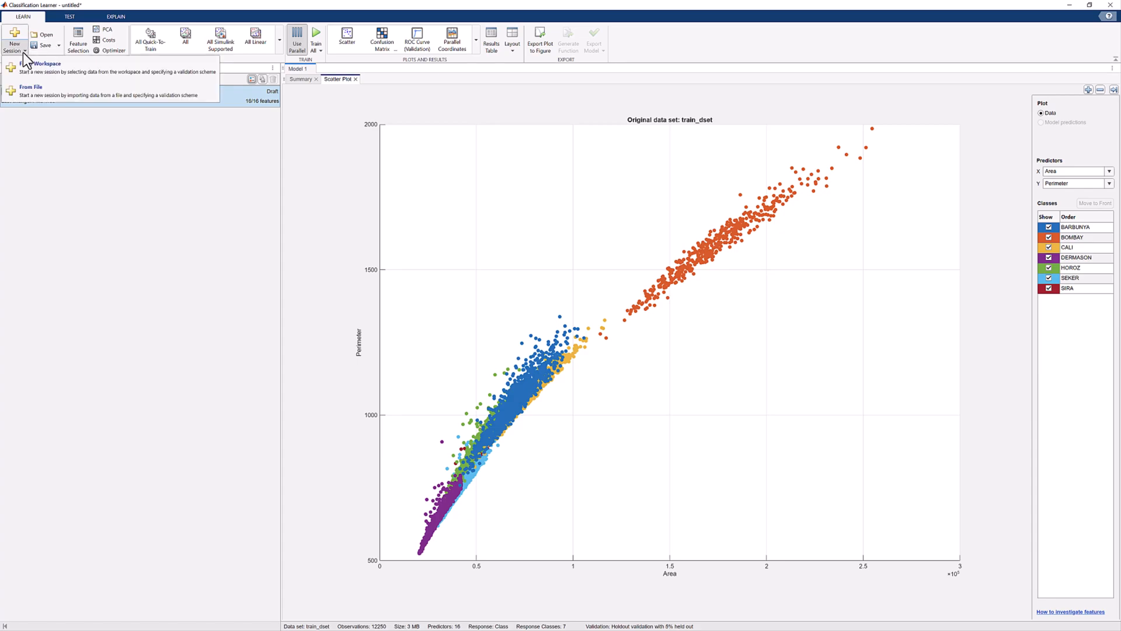
pyautogui.click(23, 53)
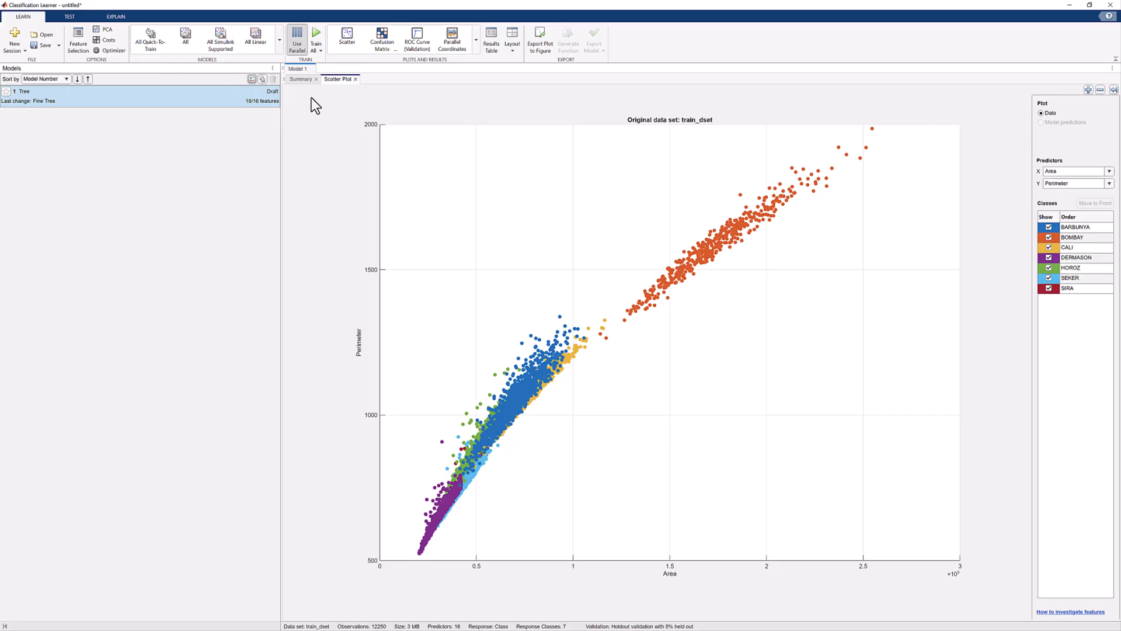
pyautogui.click(278, 41)
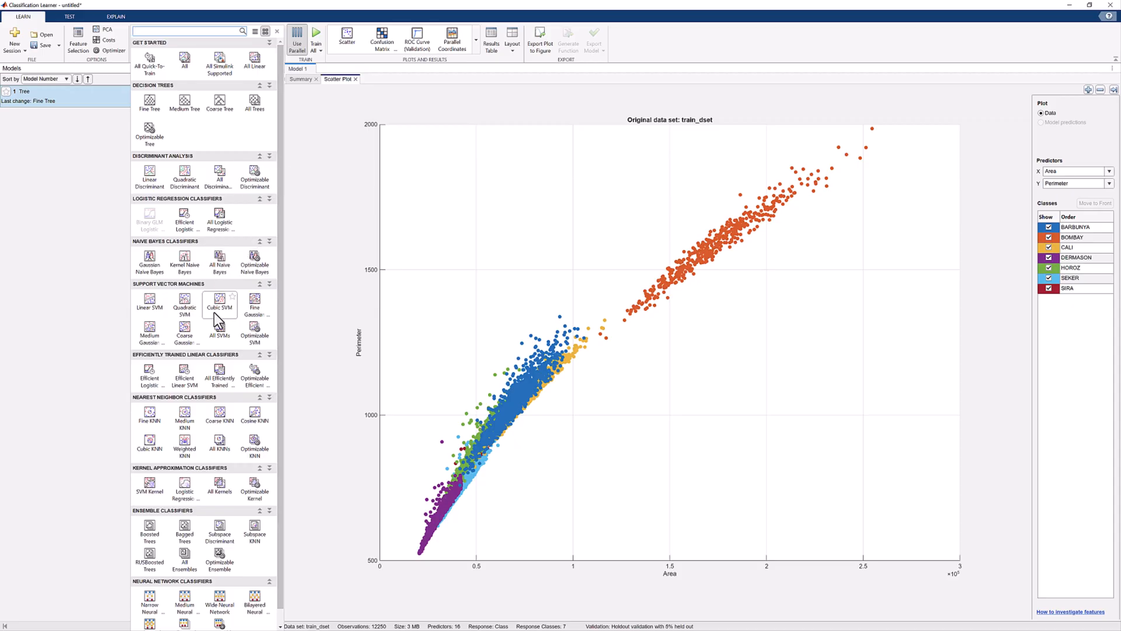
pyautogui.scroll(-1, 213, 312)
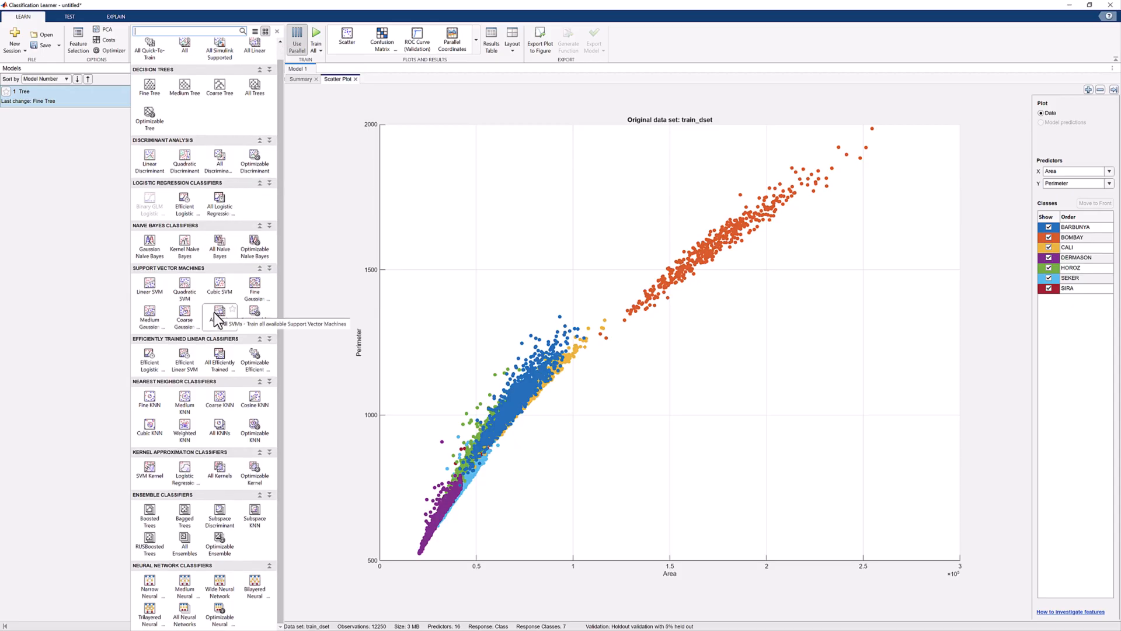
pyautogui.scroll(1, 213, 313)
pyautogui.click(303, 120)
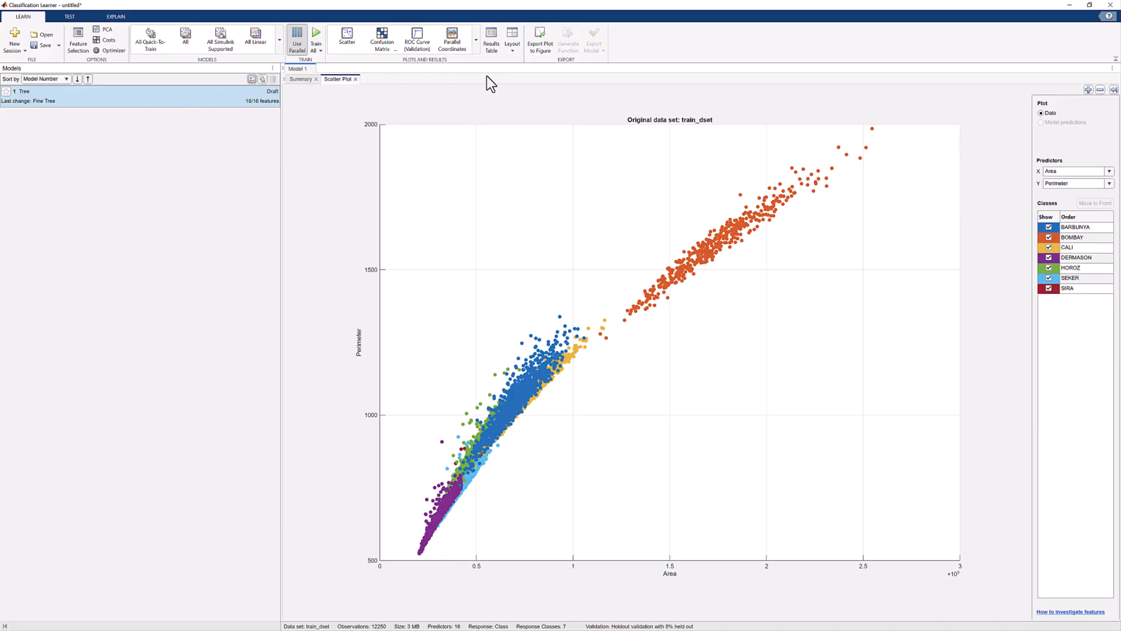
# Step: Train the selected Fine Tree draft, and add and train the All Quick-To-Train set of models
pyautogui.click(320, 52)
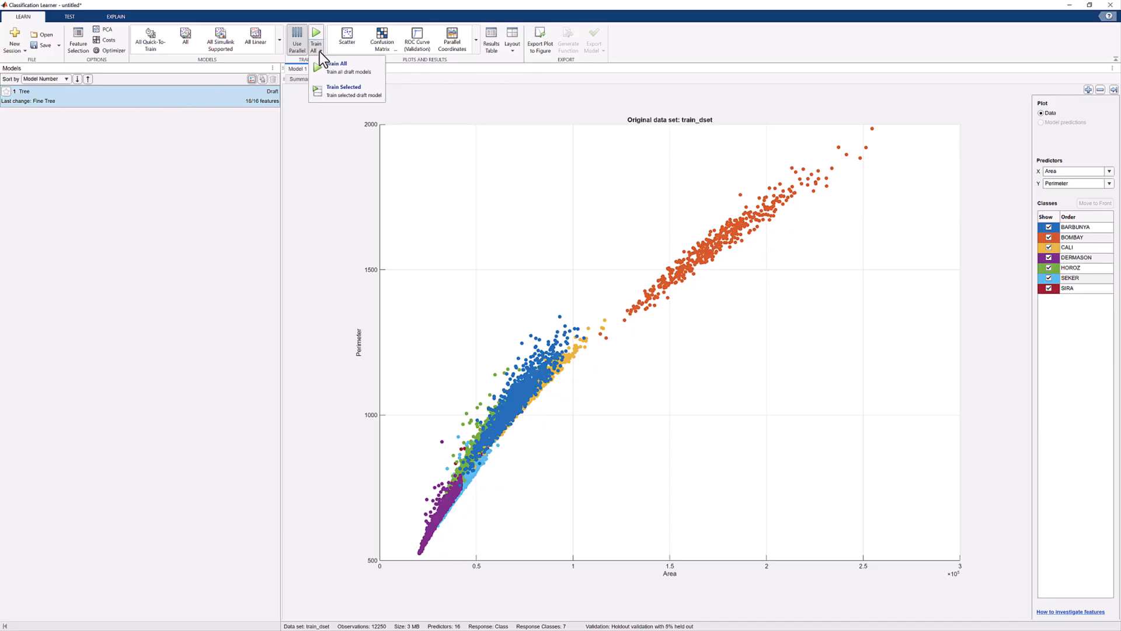
pyautogui.click(343, 89)
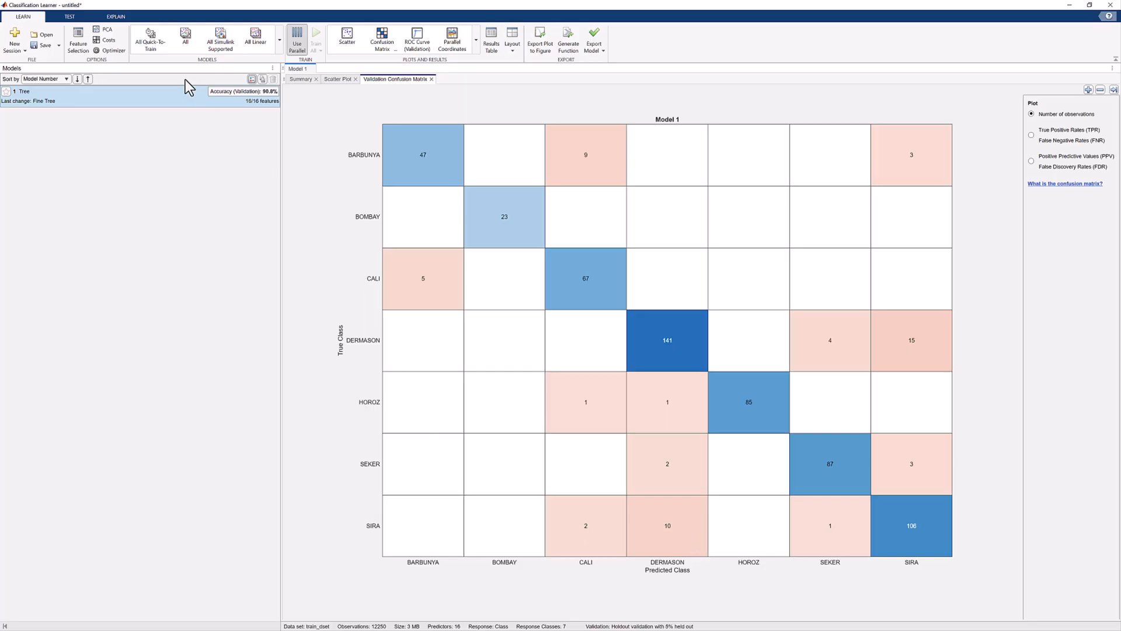
pyautogui.click(150, 41)
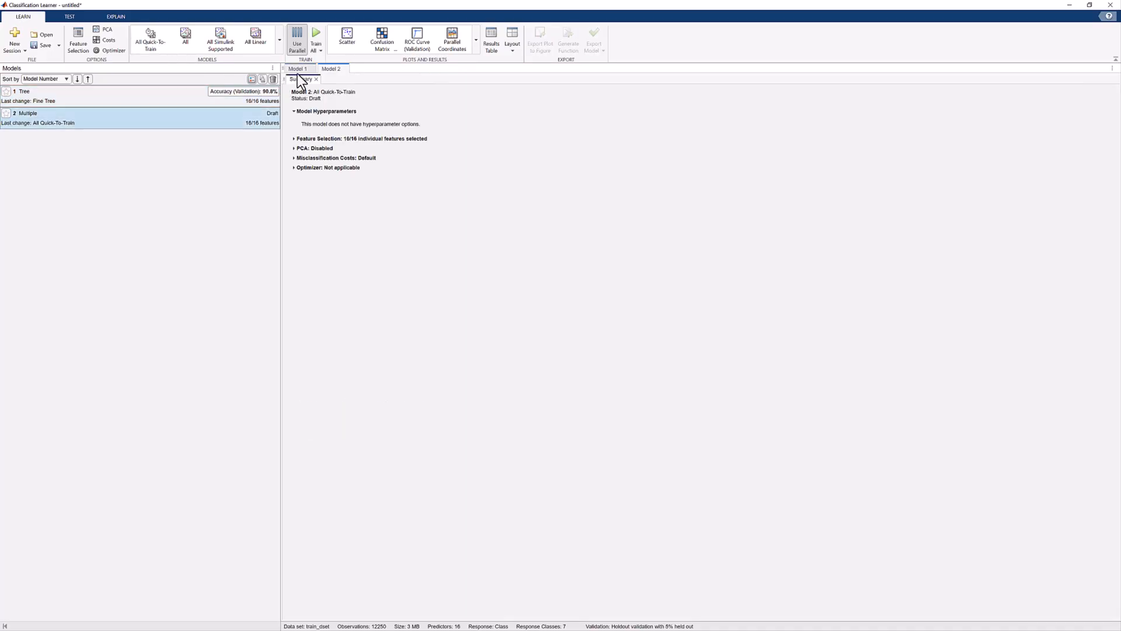
pyautogui.click(314, 52)
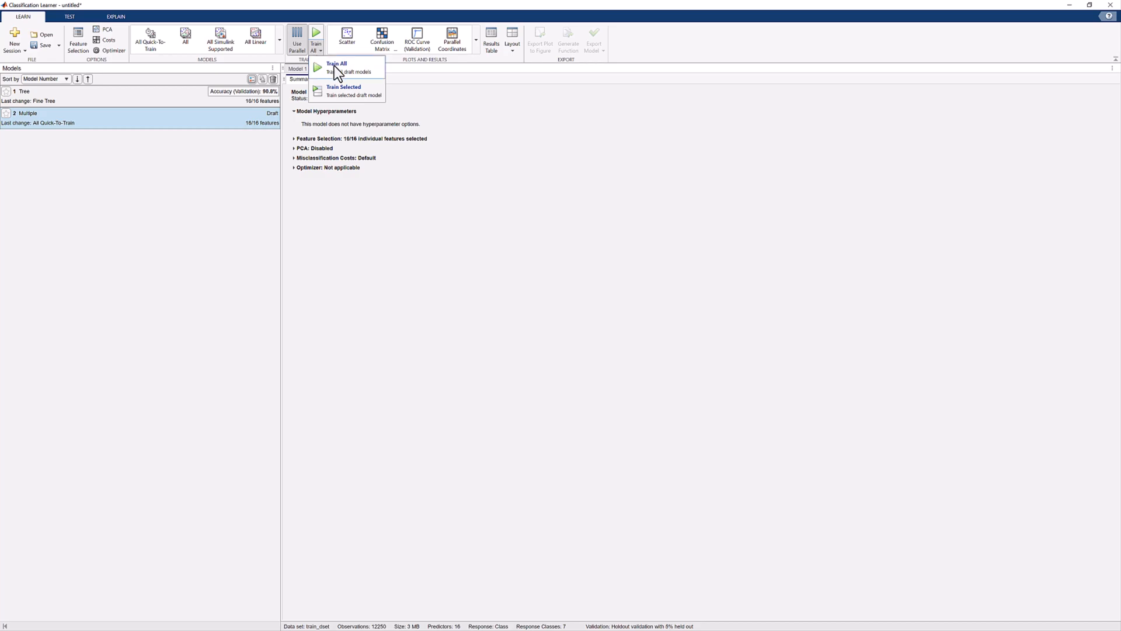
pyautogui.click(336, 69)
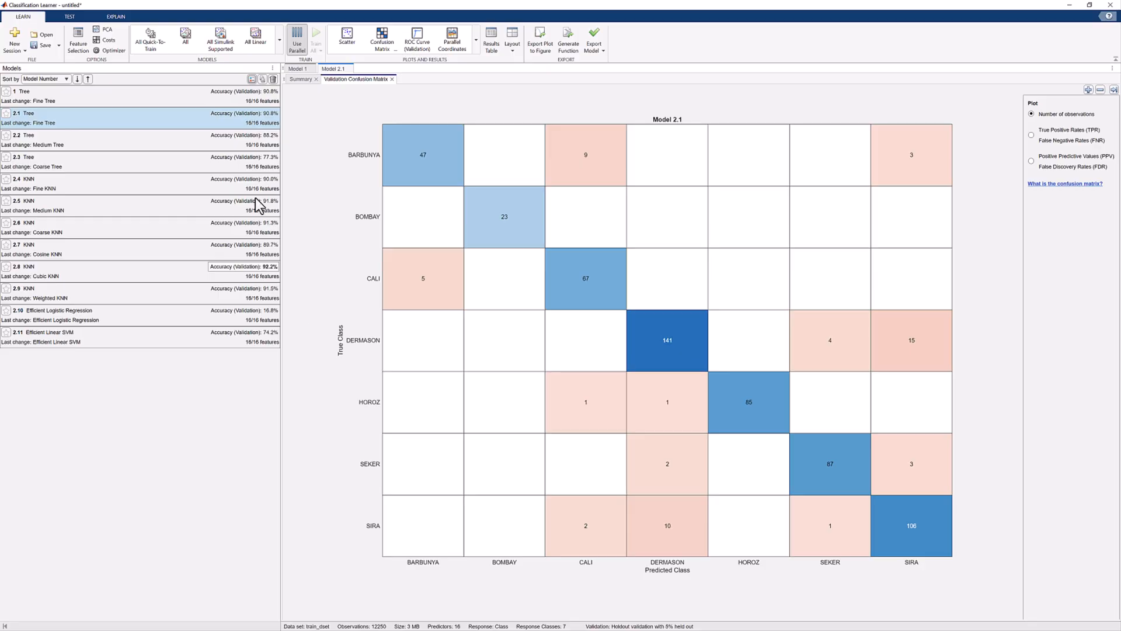
# Step: View the summary of the Cubic KNN model 2.8 and add an Optimizable KNN draft model
pyautogui.click(235, 271)
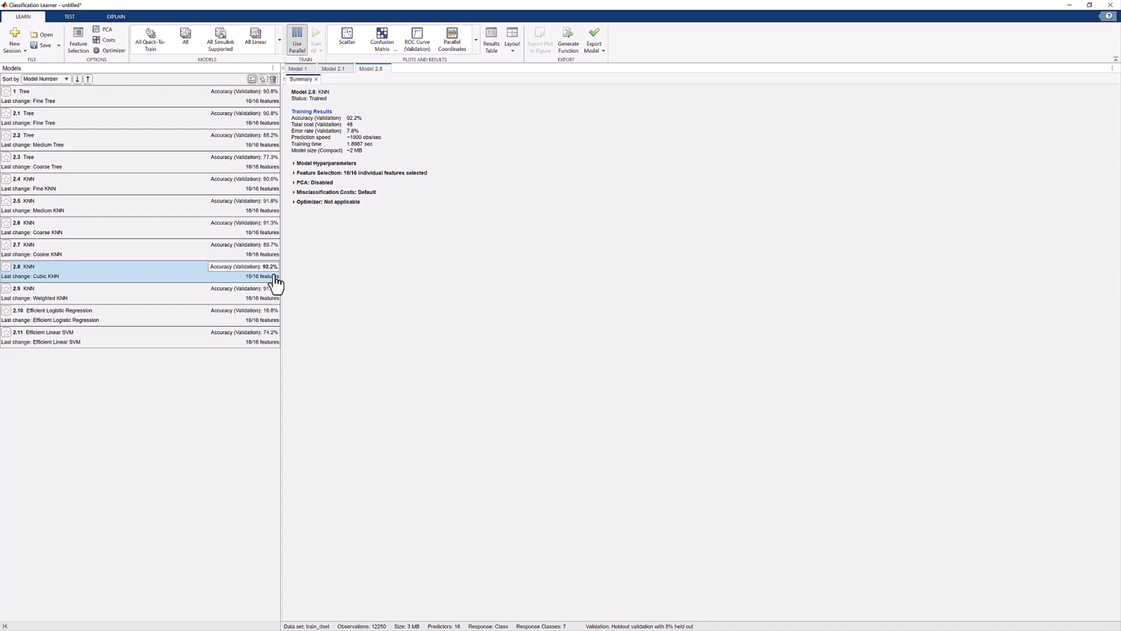
pyautogui.click(278, 42)
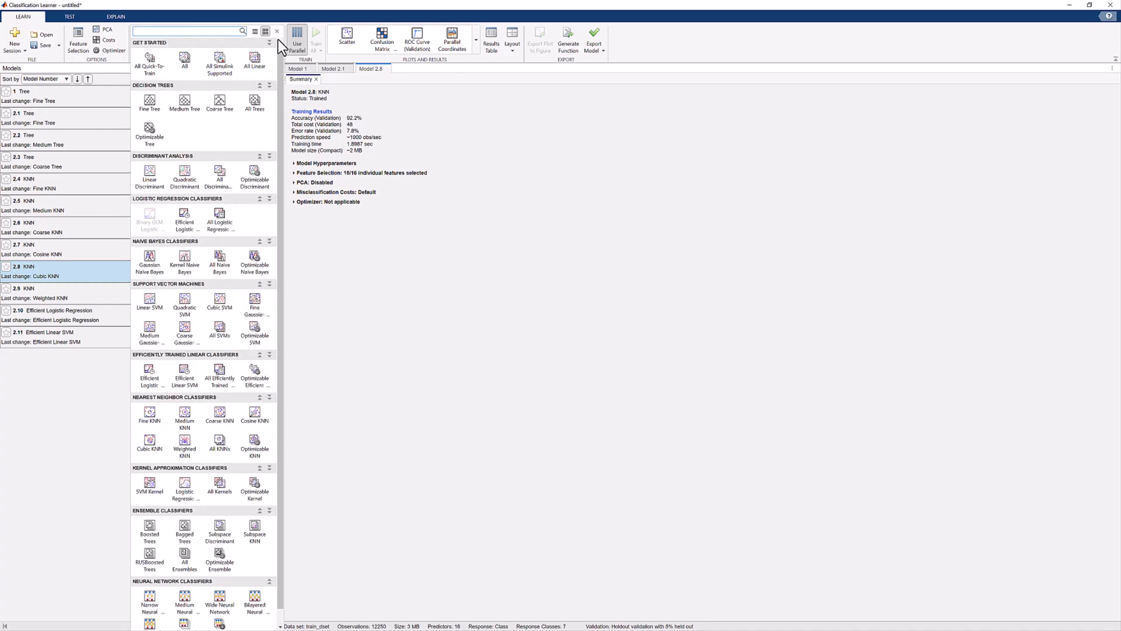
pyautogui.click(279, 34)
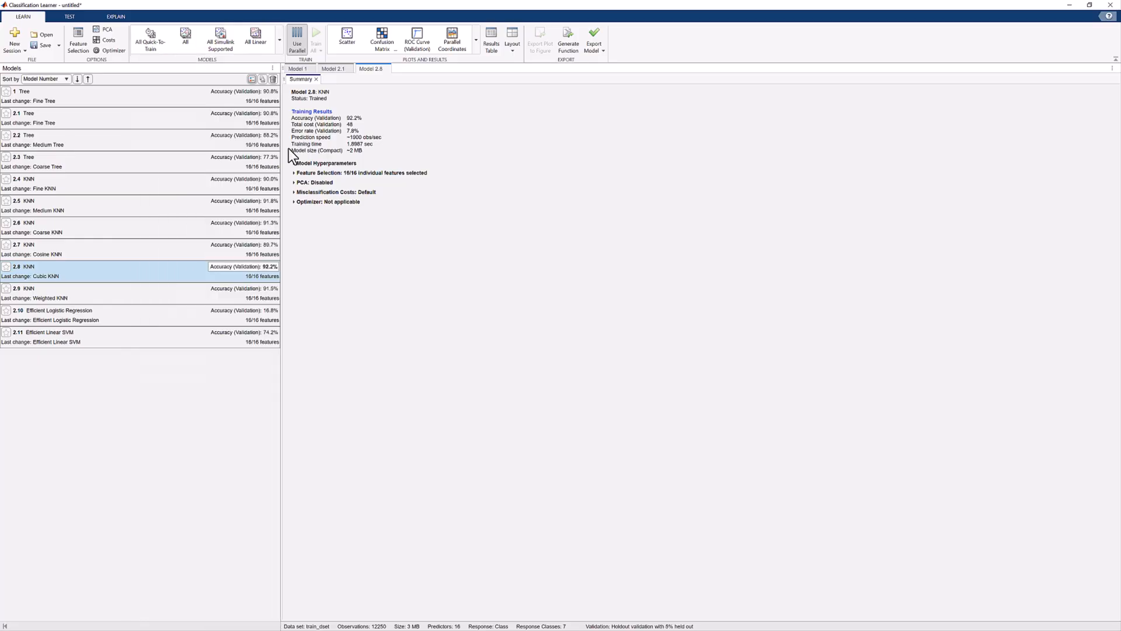
pyautogui.rightClick(171, 274)
pyautogui.click(297, 275)
pyautogui.click(278, 40)
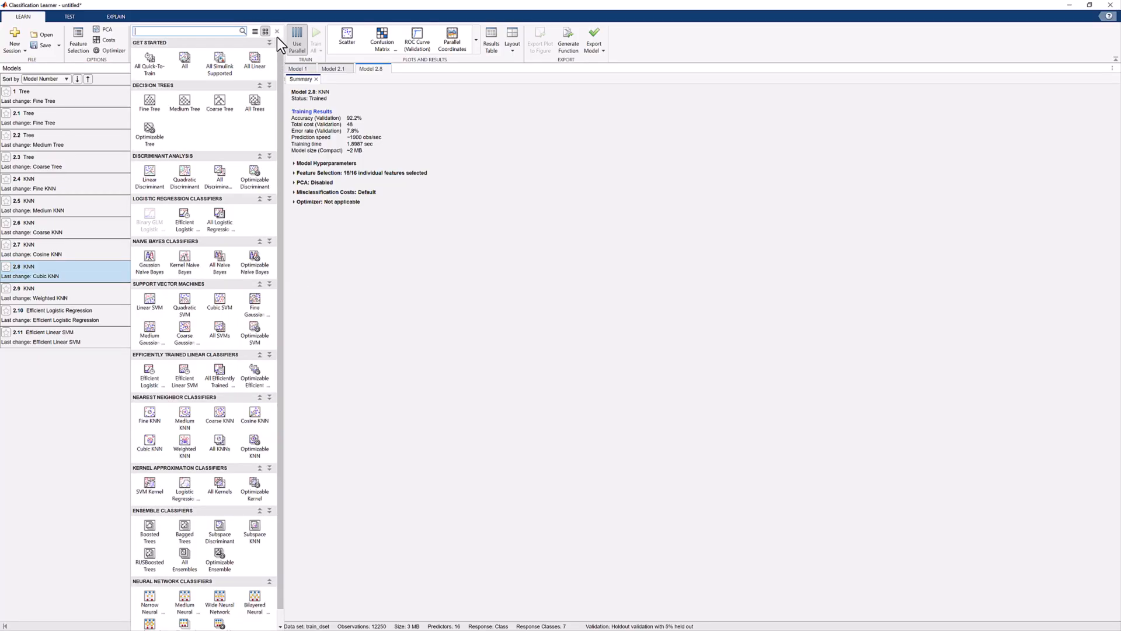
pyautogui.click(252, 448)
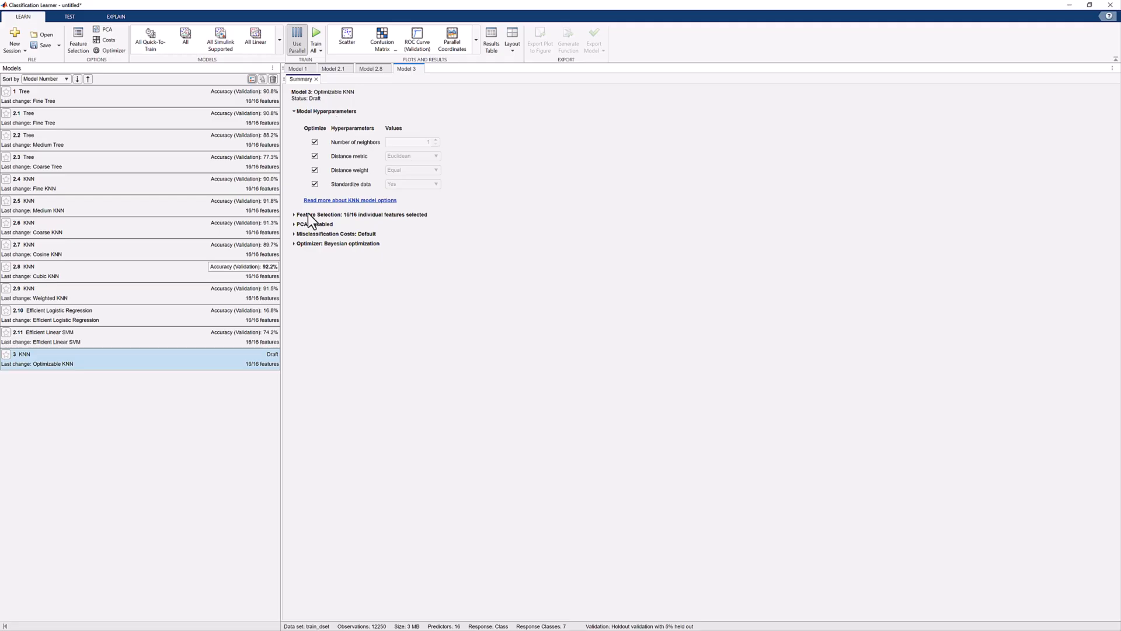
# Step: Examine the Optimizable KNN draft's feature selection, PCA and misclassification cost settings
pyautogui.click(294, 215)
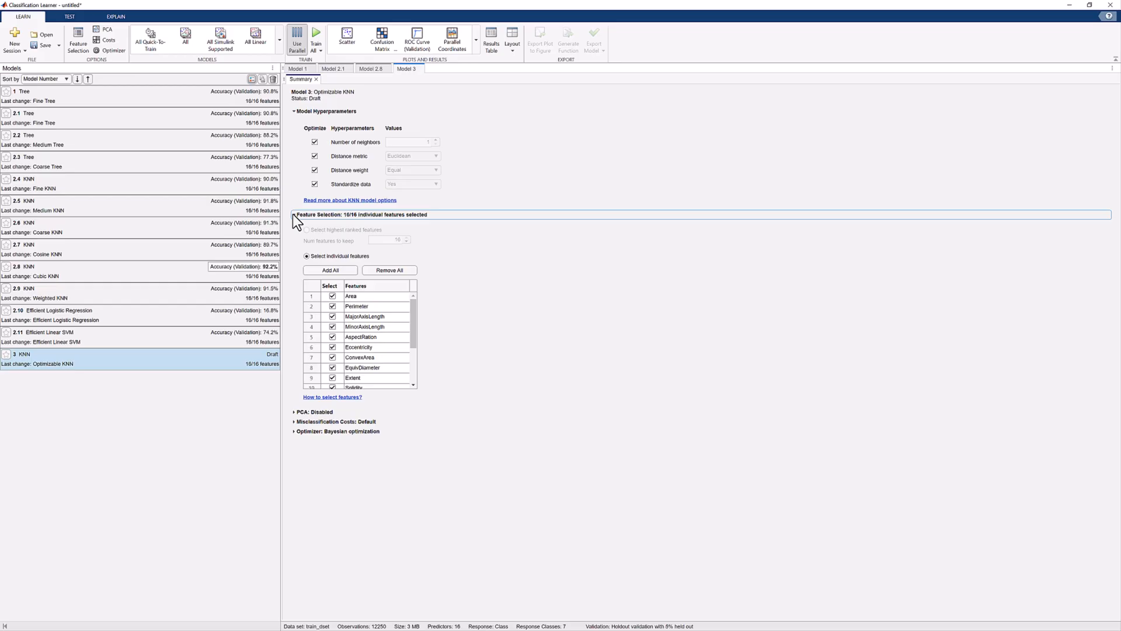
pyautogui.scroll(-3, 394, 328)
pyautogui.scroll(3, 391, 327)
pyautogui.click(293, 215)
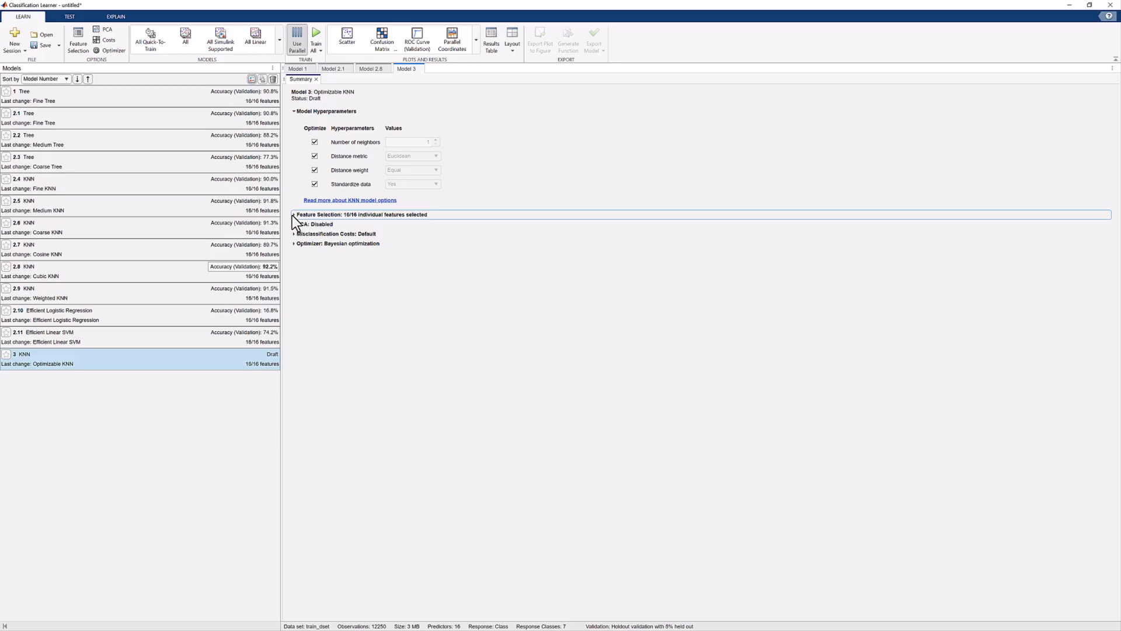
pyautogui.click(294, 224)
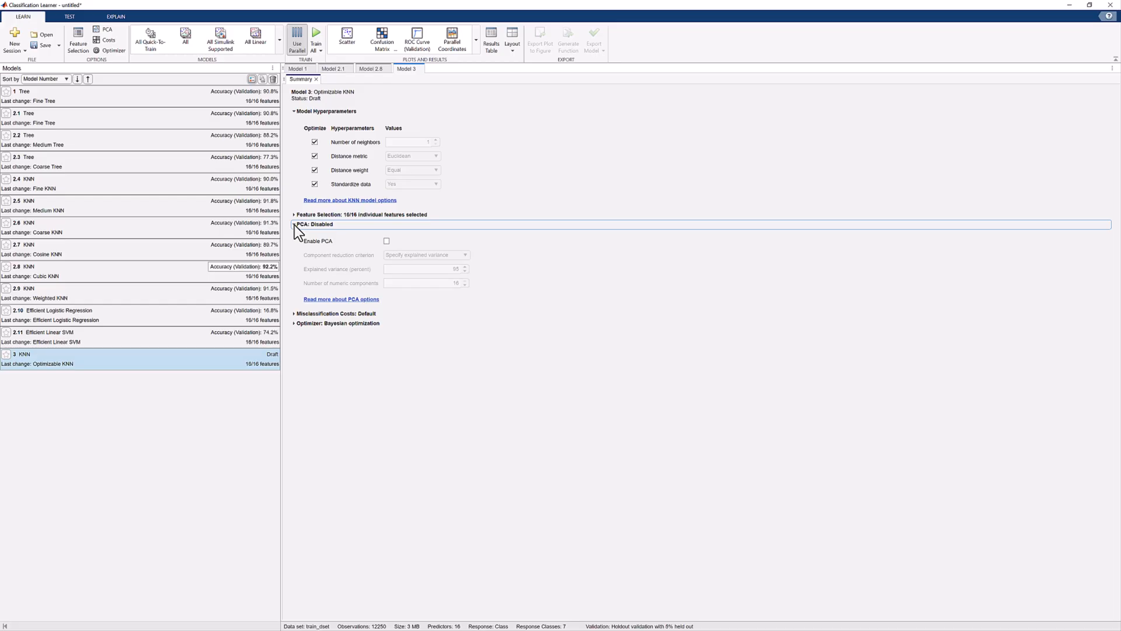
pyautogui.click(295, 225)
pyautogui.click(293, 234)
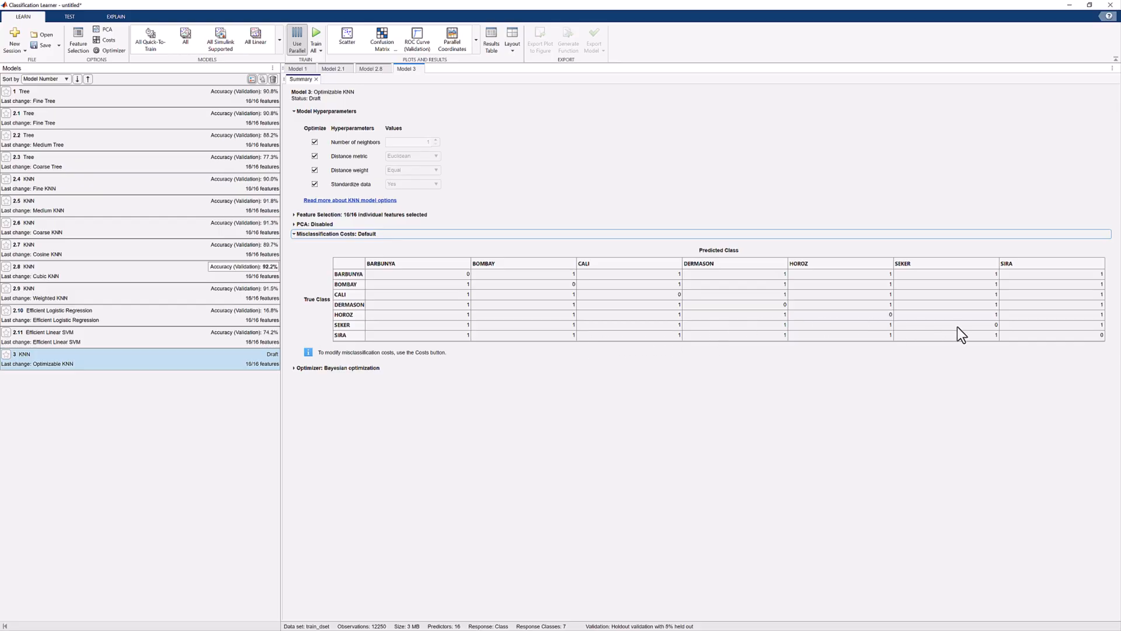
pyautogui.click(294, 234)
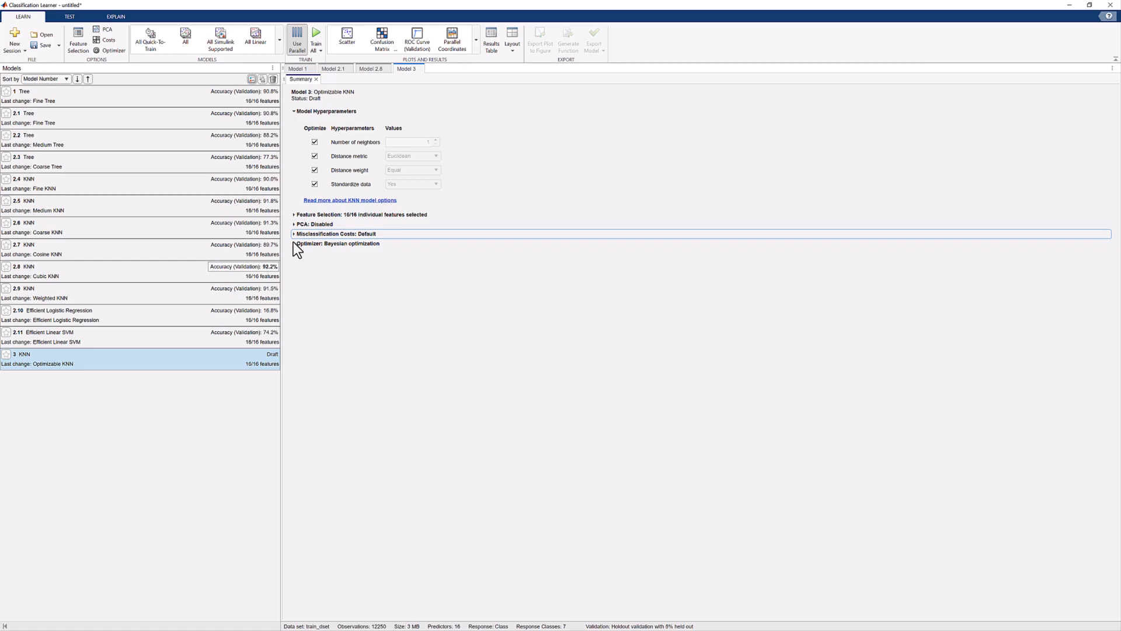
# Step: Set the Optimizable KNN draft's Bayesian optimization to 100 iterations and train all draft models
pyautogui.click(293, 243)
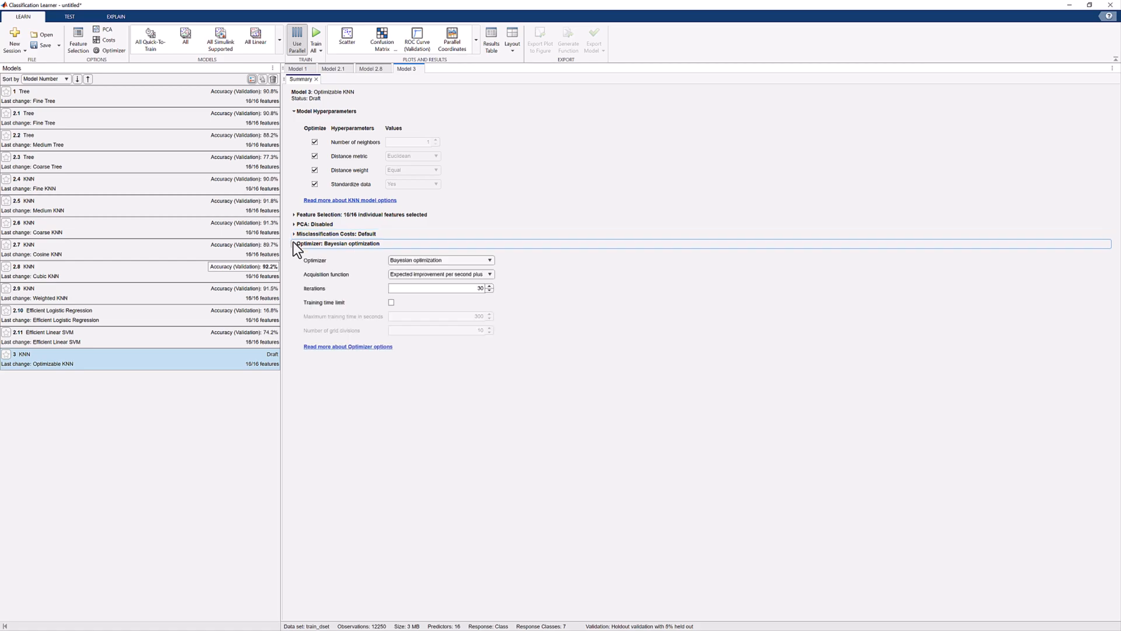
pyautogui.click(490, 261)
pyautogui.click(490, 261)
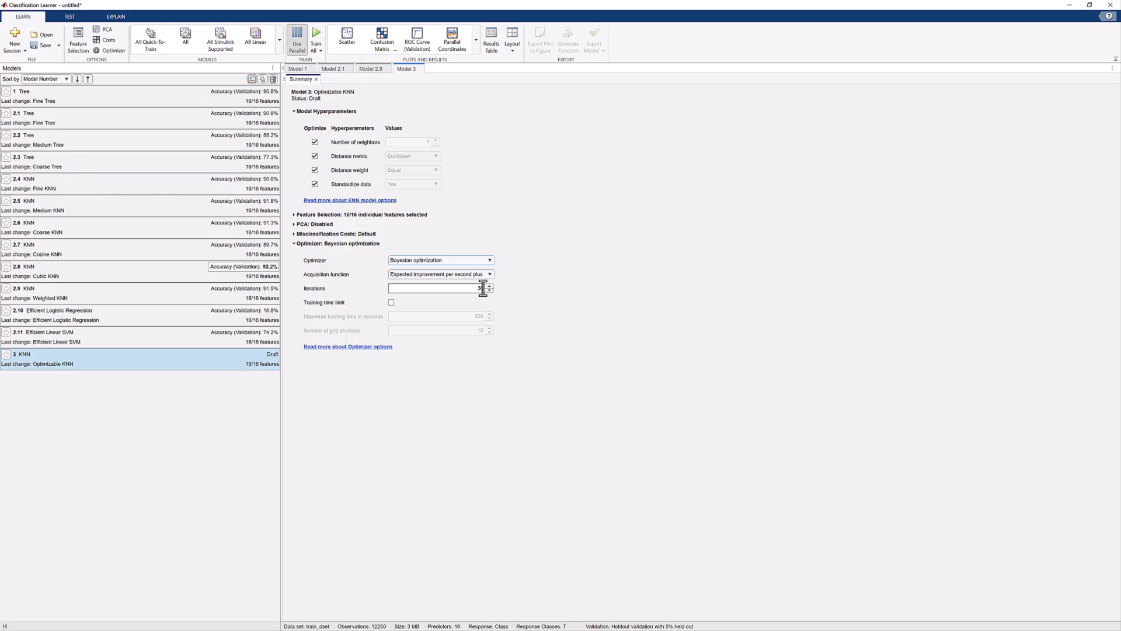
pyautogui.click(483, 288)
pyautogui.click(510, 304)
pyautogui.click(319, 50)
pyautogui.click(334, 75)
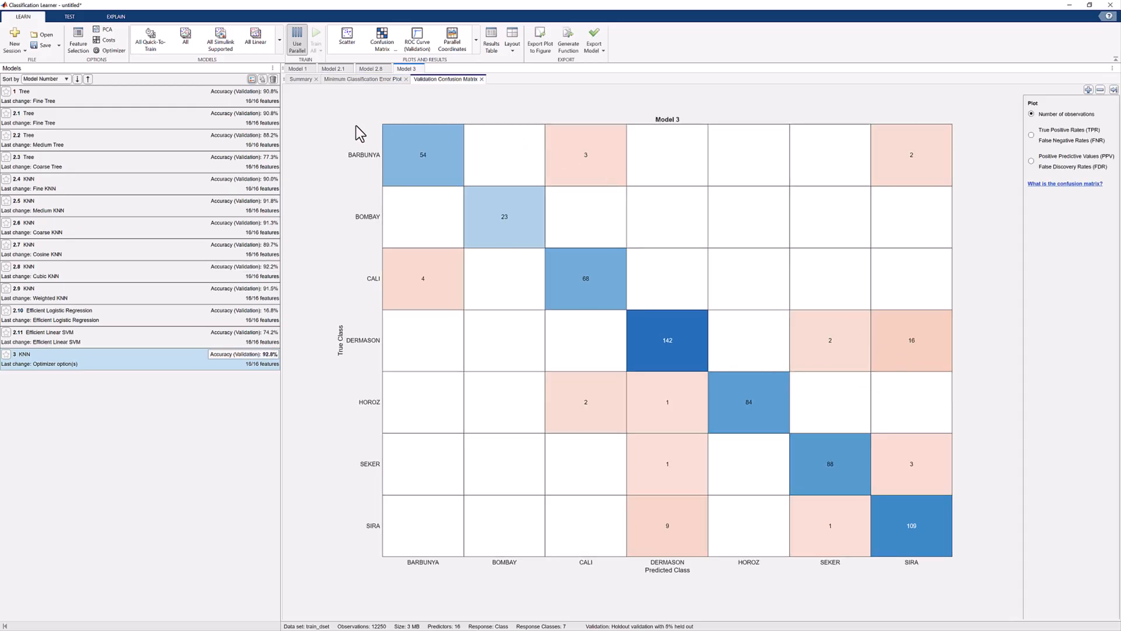
# Step: View model 3's minimum classification error plot and return to its validation confusion matrix
pyautogui.click(342, 80)
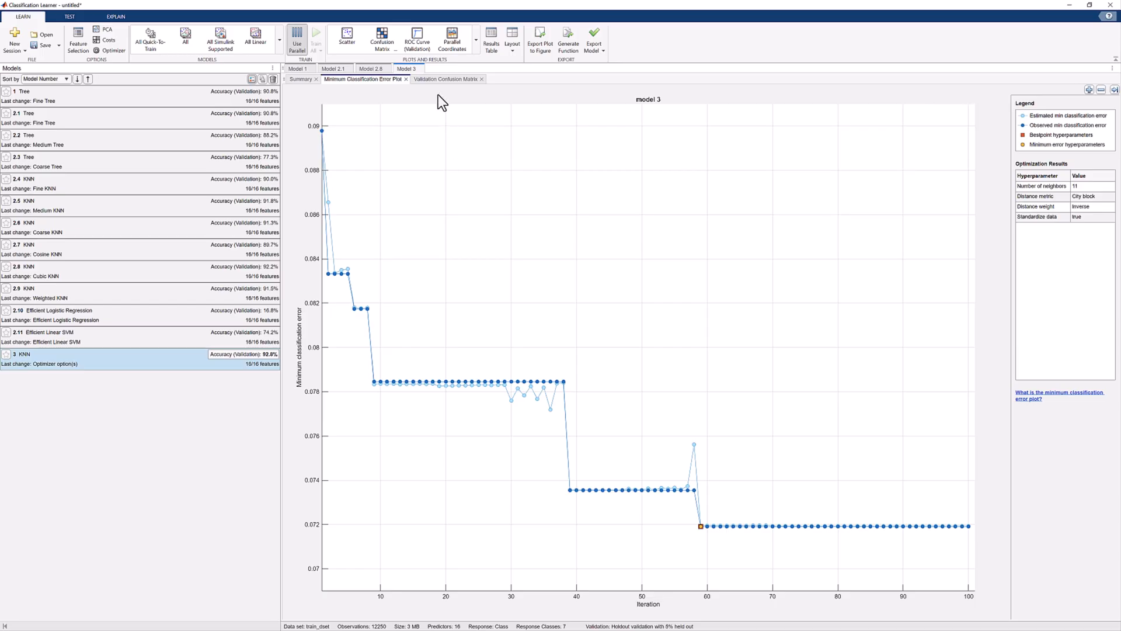
pyautogui.click(441, 80)
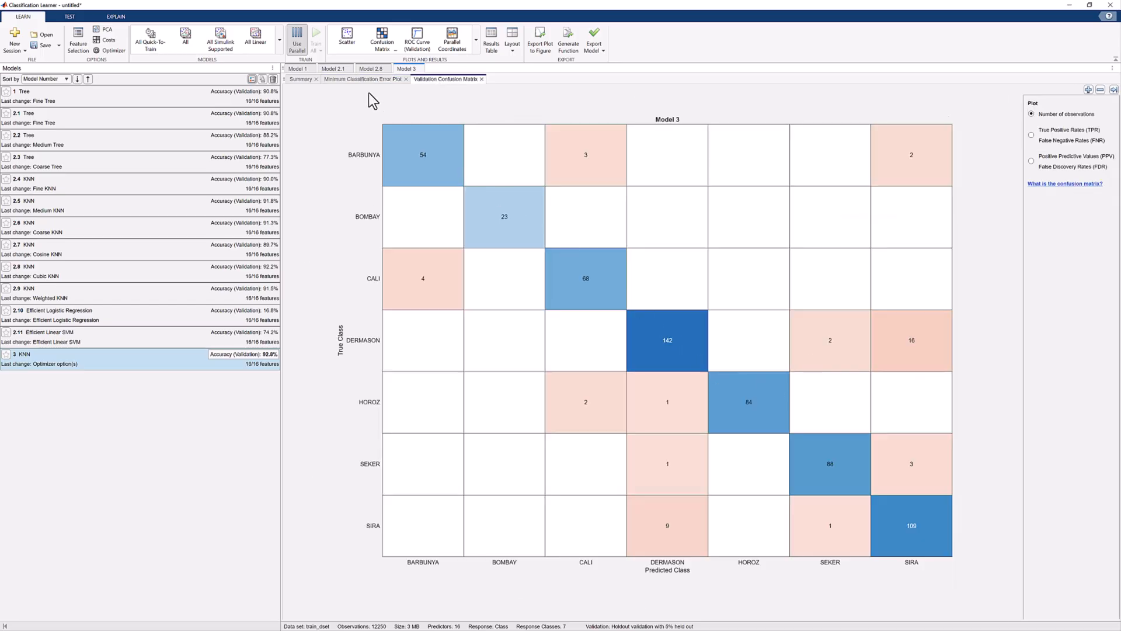
# Step: Add a Medium Neural Network draft from the neural network classifiers
pyautogui.click(279, 39)
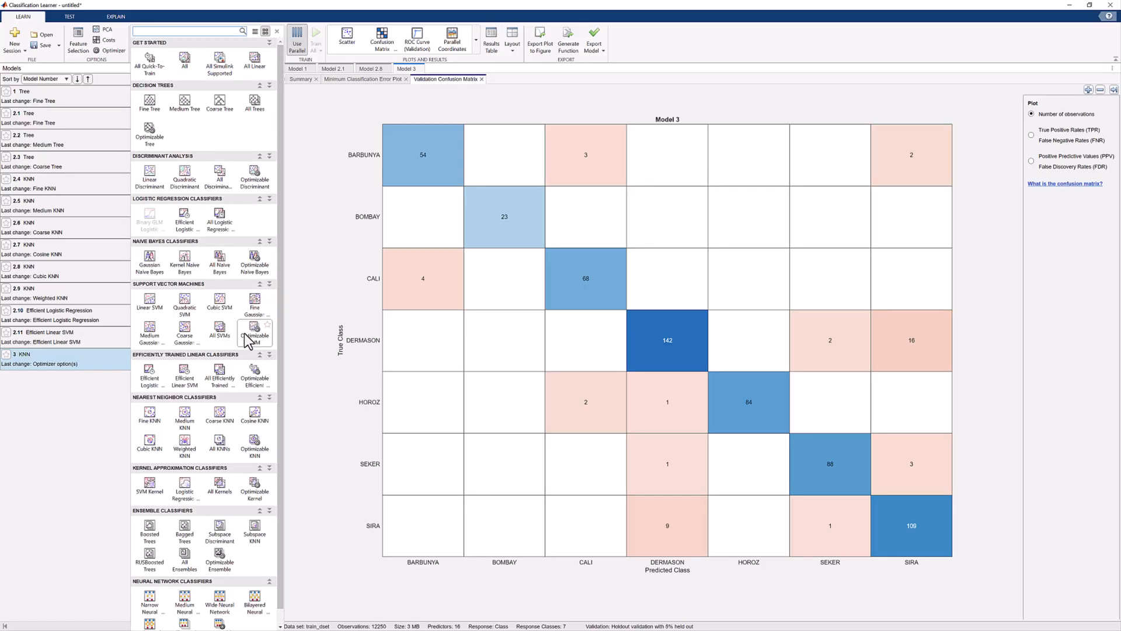
pyautogui.scroll(-1, 252, 336)
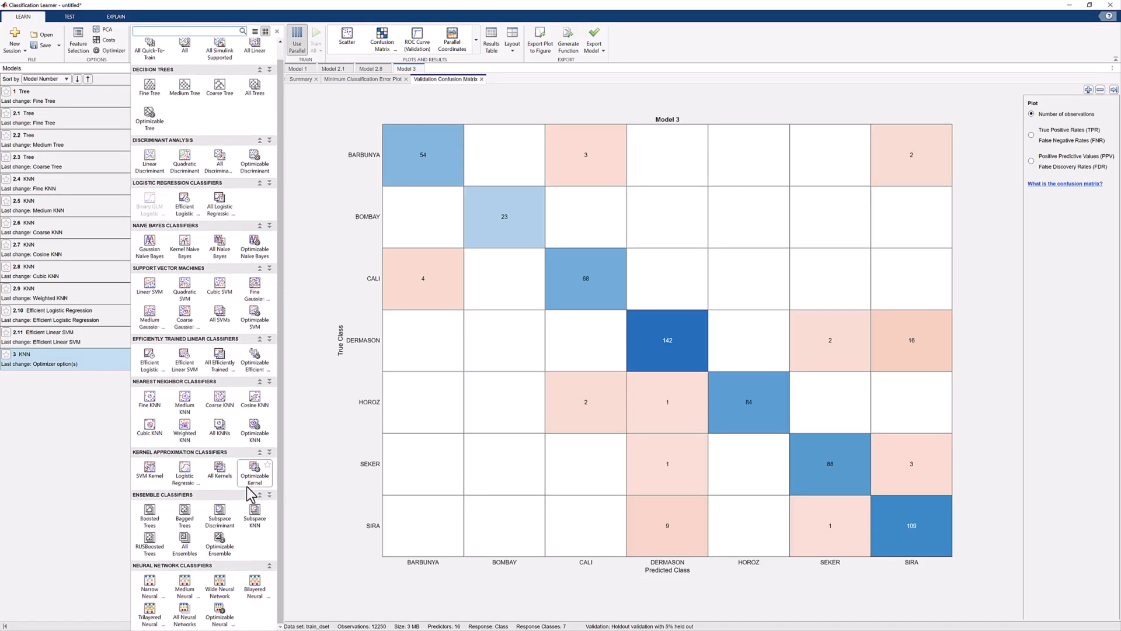
pyautogui.click(186, 596)
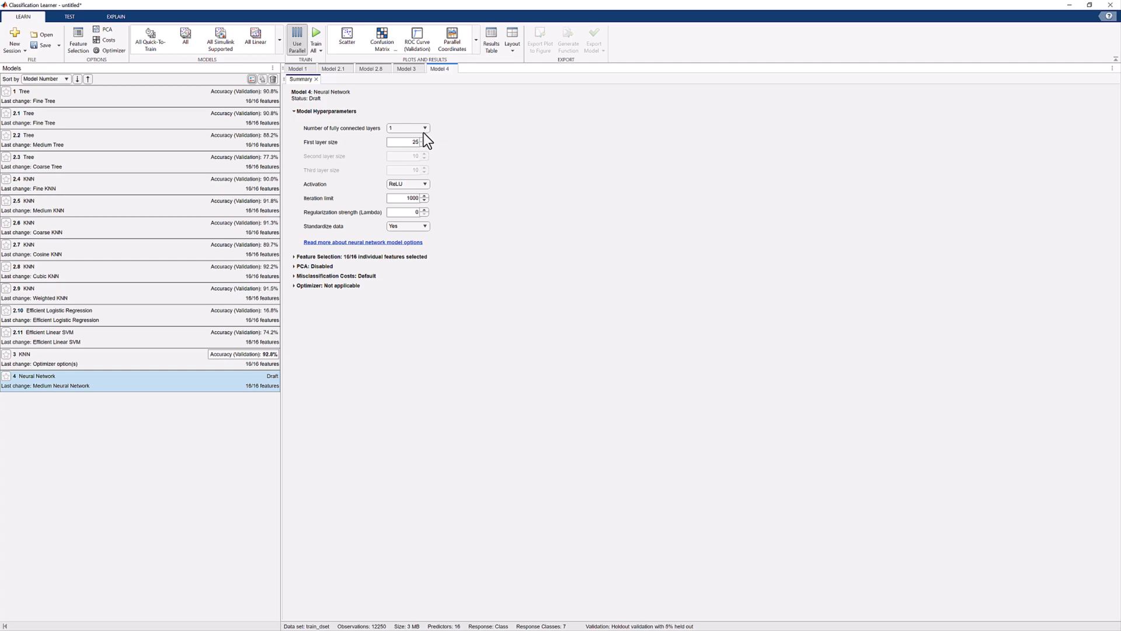
# Step: Give the neural network draft 3 fully connected layers with a first layer size of 32, and train the selected draft
pyautogui.click(407, 158)
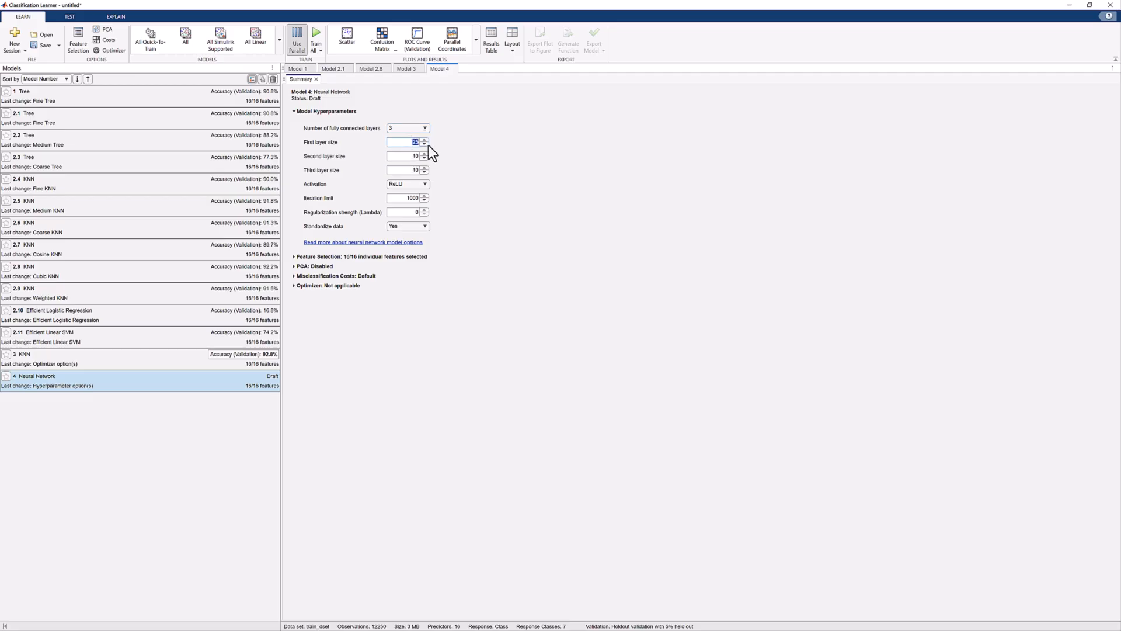
pyautogui.write('32')
pyautogui.press('Tab')
pyautogui.press('Tab')
pyautogui.click(422, 184)
pyautogui.click(422, 184)
pyautogui.doubleClick(408, 198)
pyautogui.click(321, 51)
pyautogui.click(334, 91)
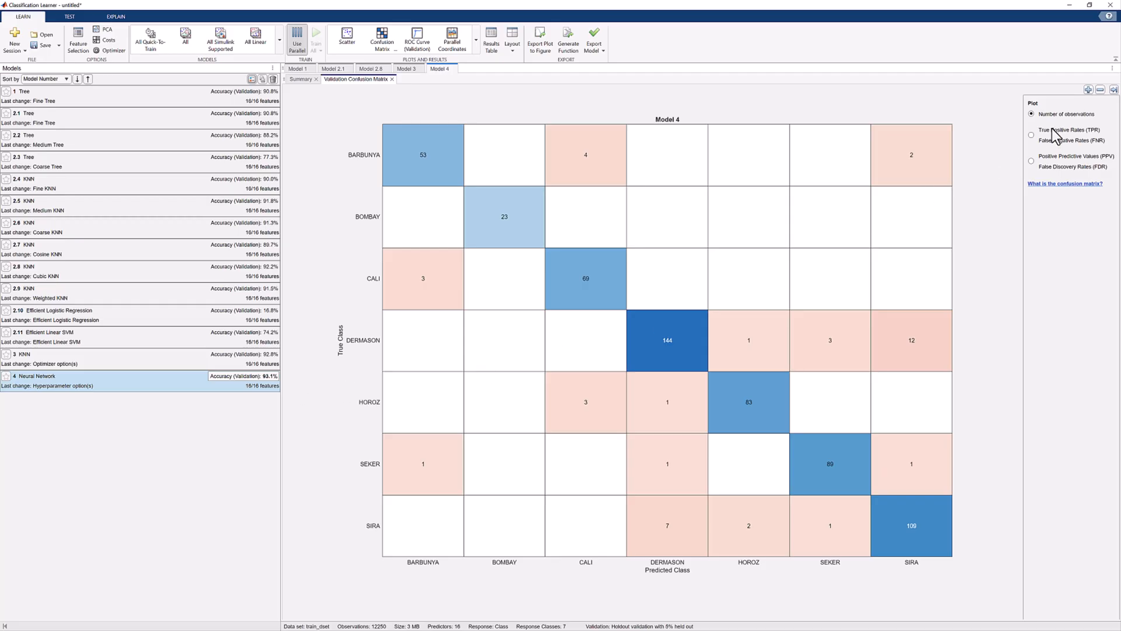
# Step: Examine model 4's confusion matrix by positive predictive and false discovery rates, and by true positive and false negative rates
pyautogui.click(1031, 135)
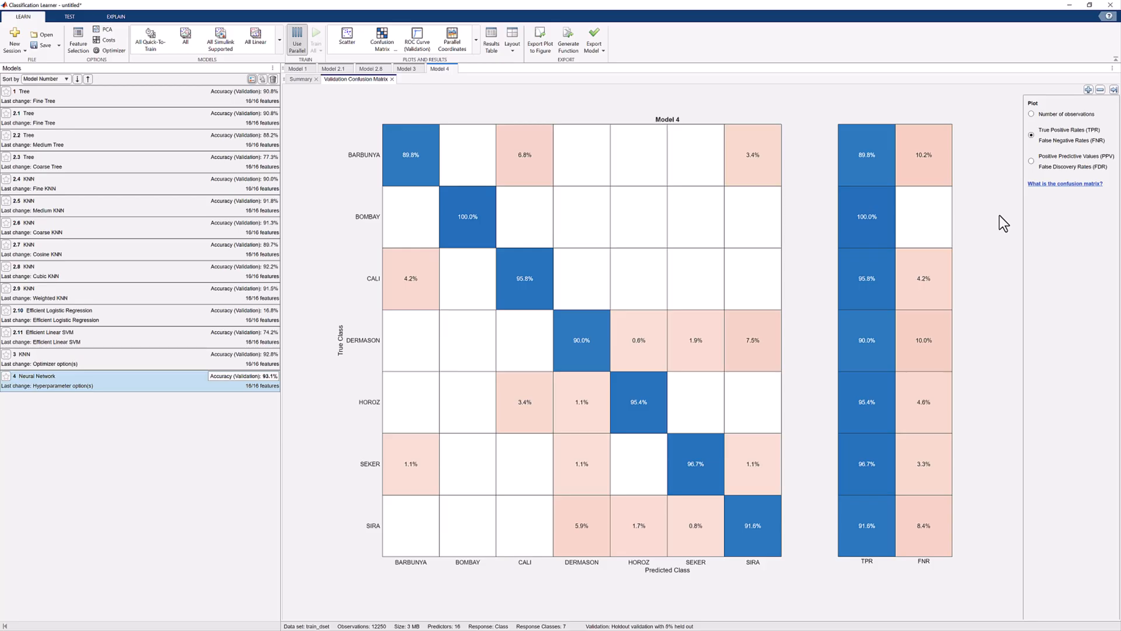
pyautogui.click(1032, 163)
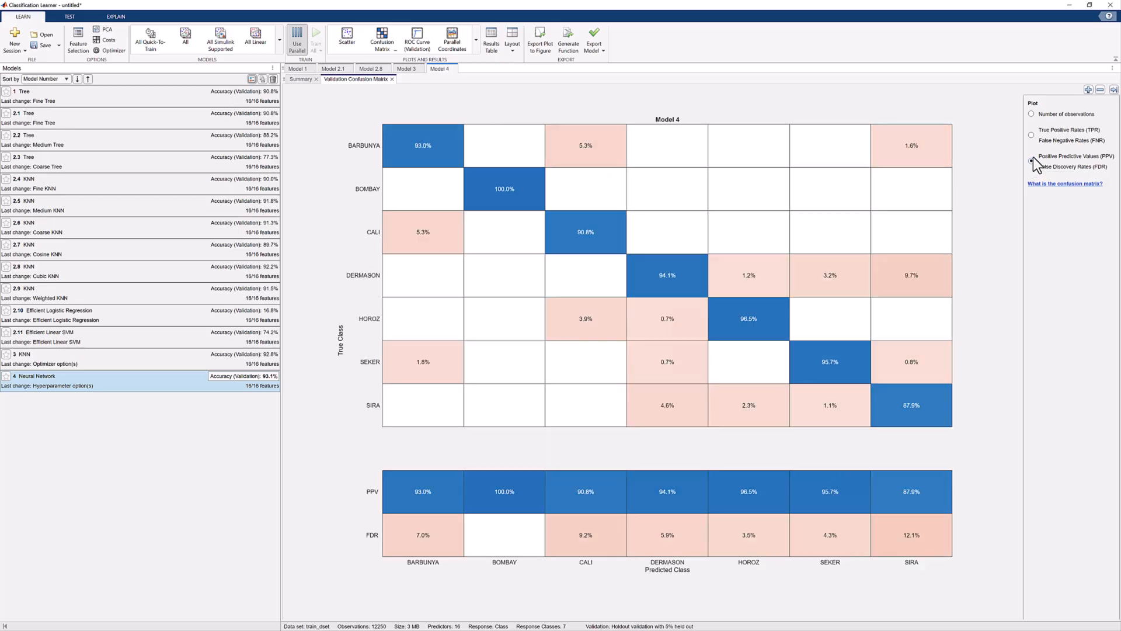
pyautogui.click(1032, 136)
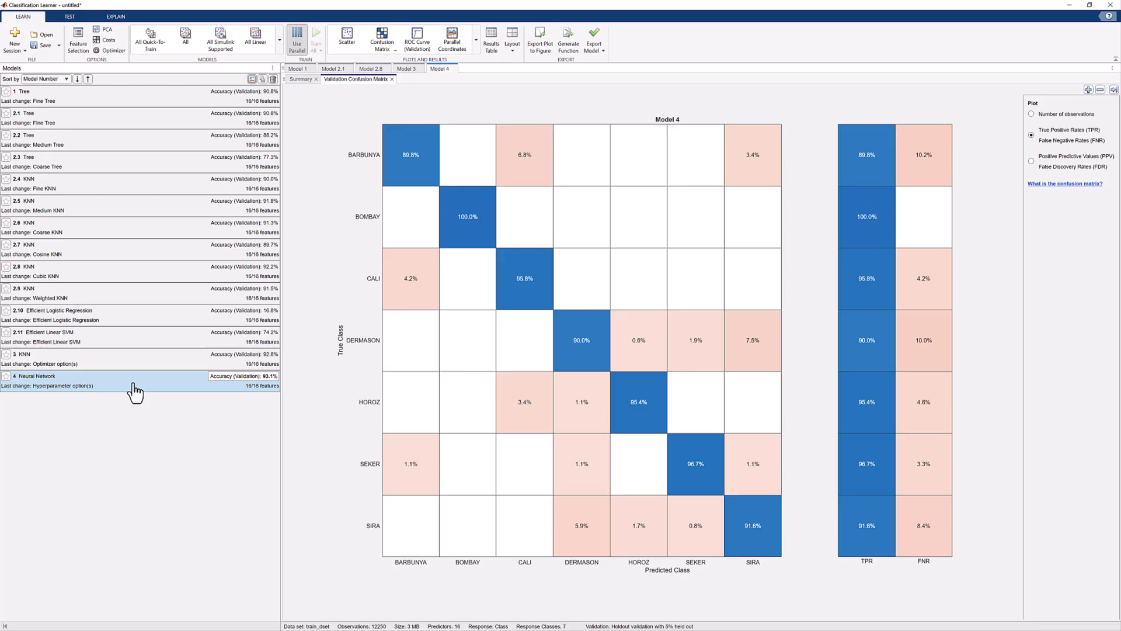
# Step: Duplicate the Cubic KNN model 2.8 as a new draft
pyautogui.click(125, 279)
pyautogui.rightClick(125, 279)
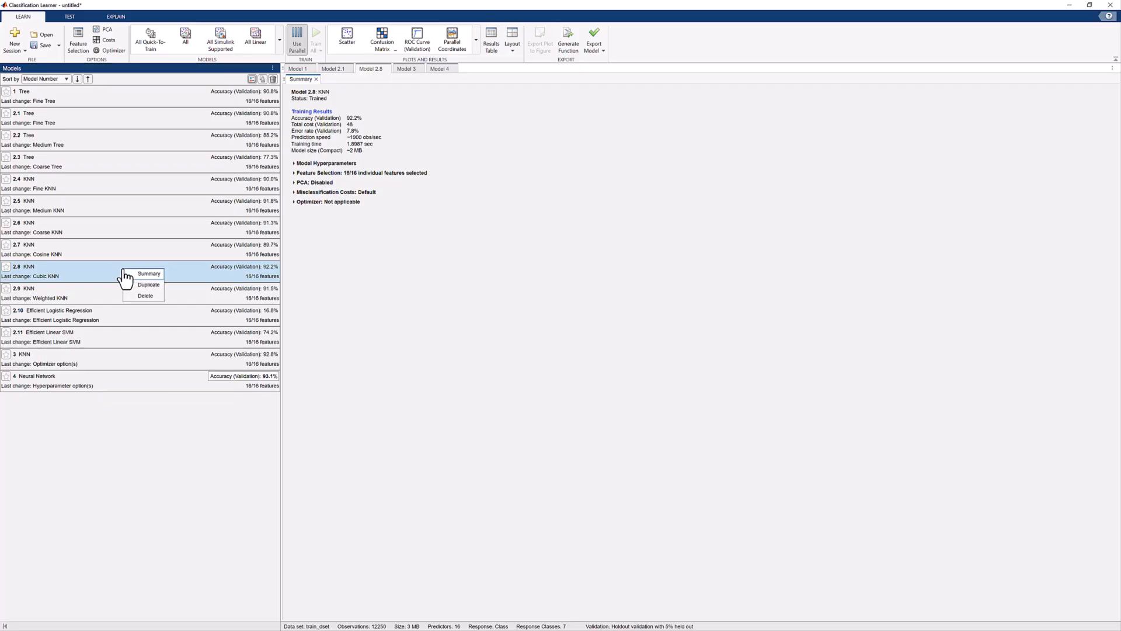
pyautogui.click(148, 285)
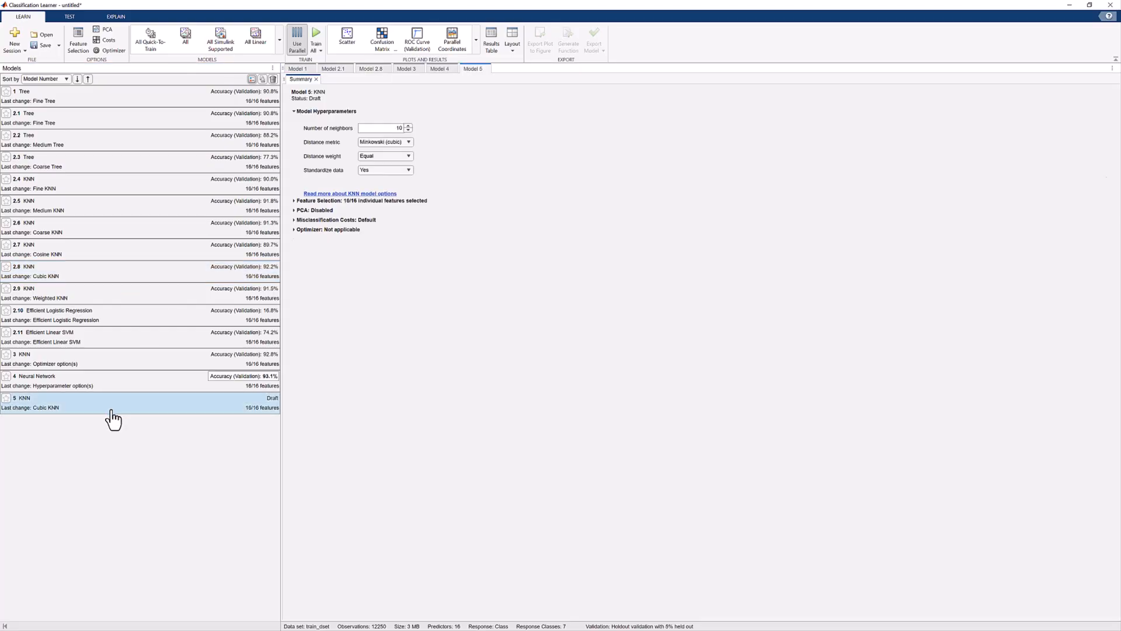
# Step: In the misclassification costs, set the cost of predicting DERMASON for true class SIRA to 10, enlarging the dialog to show the full matrix
pyautogui.click(107, 41)
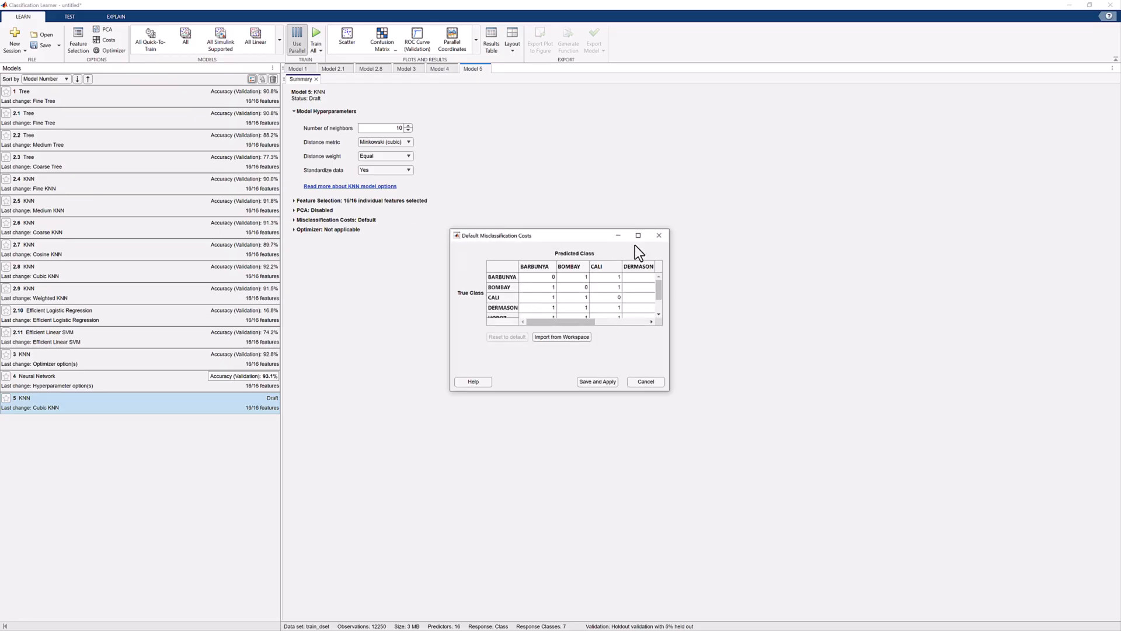
pyautogui.click(637, 236)
pyautogui.moveTo(374, 9); pyautogui.dragTo(496, 198)
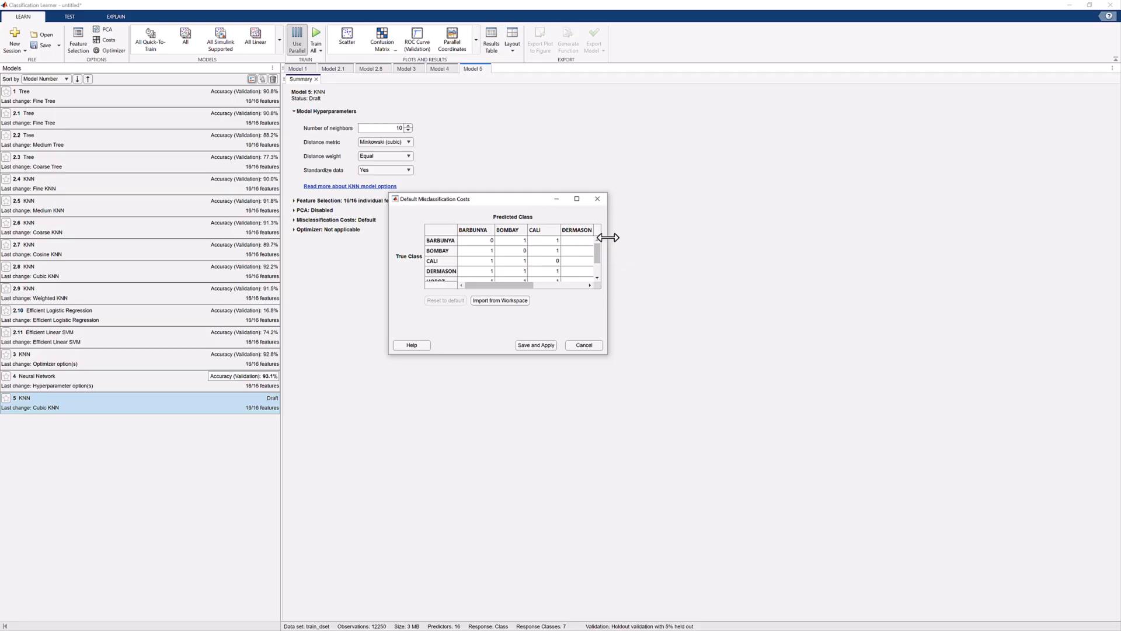
pyautogui.moveTo(607, 237); pyautogui.dragTo(848, 240)
pyautogui.moveTo(658, 354); pyautogui.dragTo(653, 409)
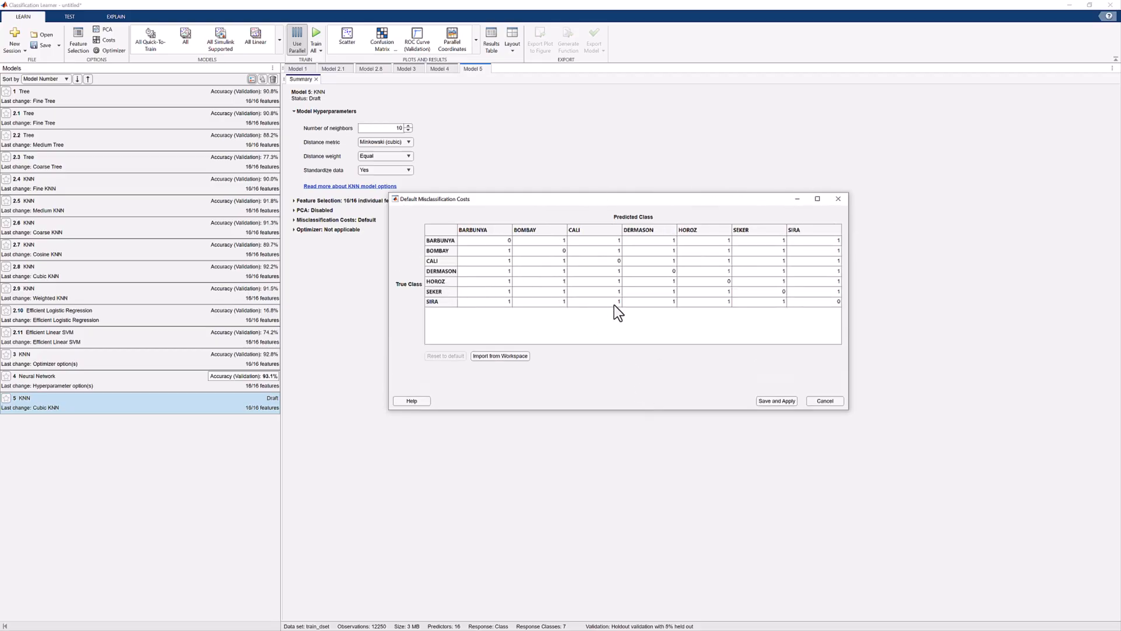
pyautogui.click(647, 302)
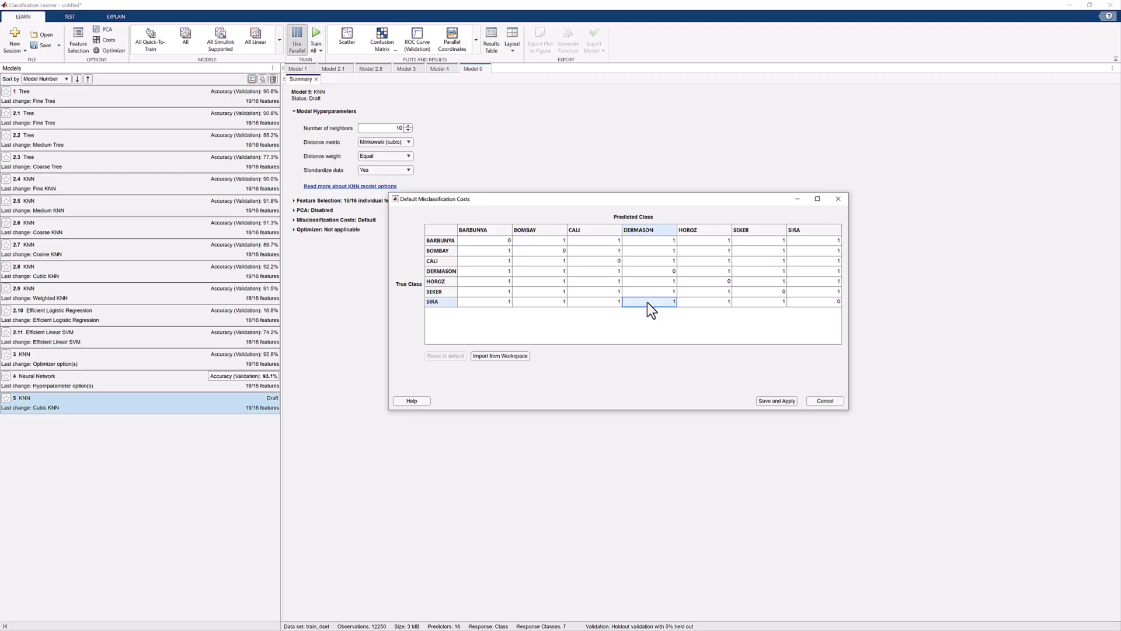
pyautogui.doubleClick(647, 302)
pyautogui.press('Return')
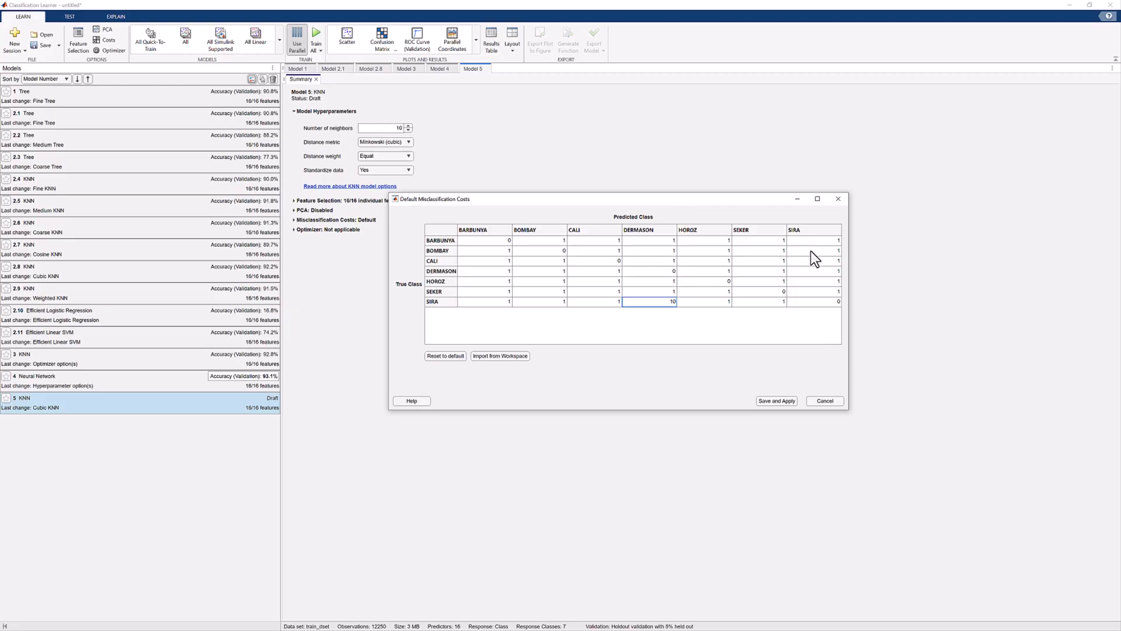
# Step: Set the cost of predicting SIRA for true class DERMASON to 0.1, and save and apply the cost matrix
pyautogui.click(820, 270)
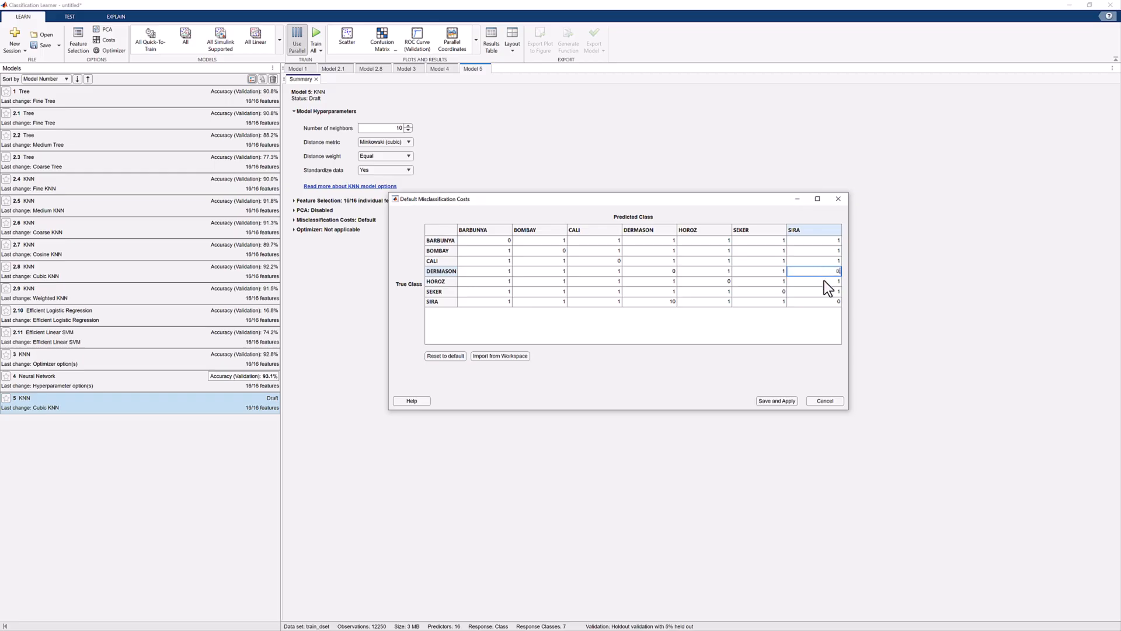
pyautogui.write('0.1')
pyautogui.click(796, 381)
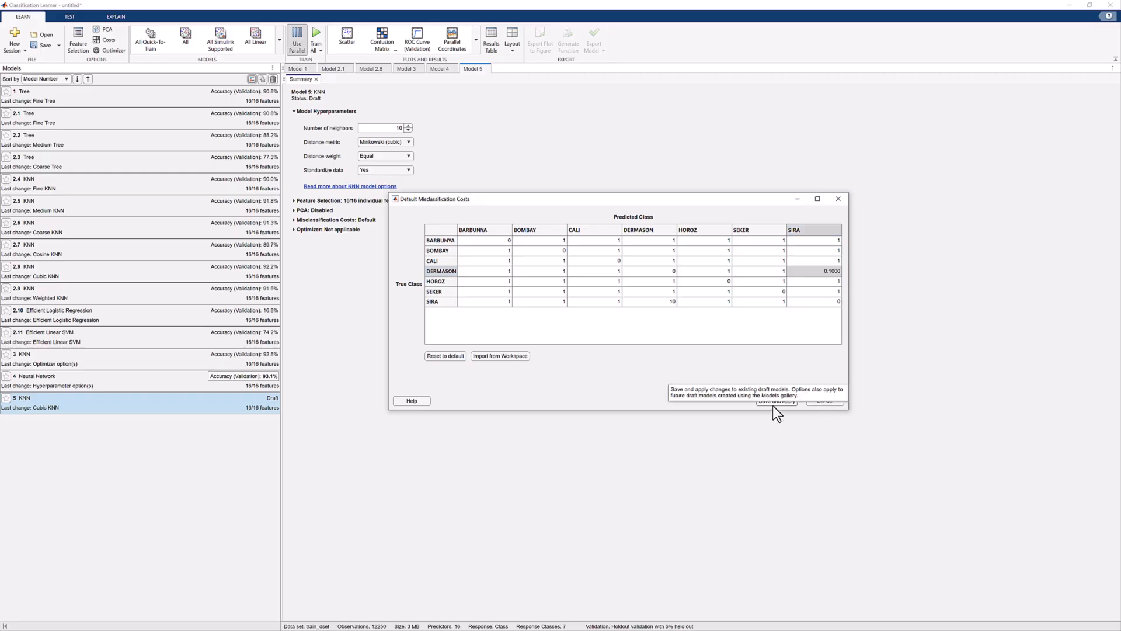
pyautogui.click(772, 405)
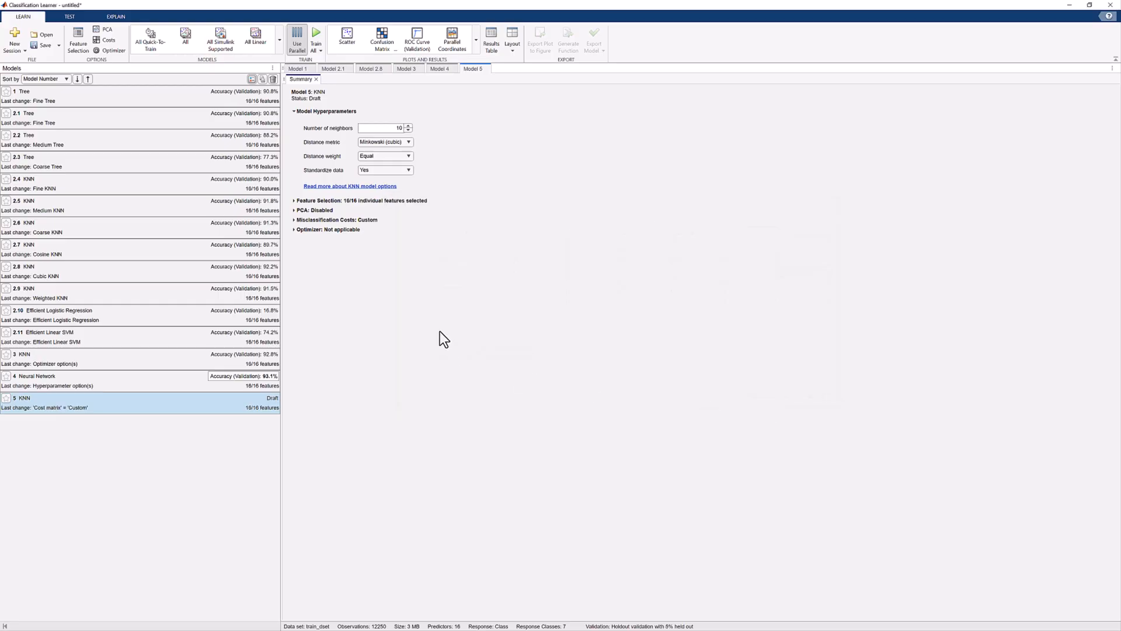
# Step: Train the selected custom-cost KNN draft and compare its validation confusion matrix with that of the Cubic KNN model 2.8
pyautogui.click(319, 52)
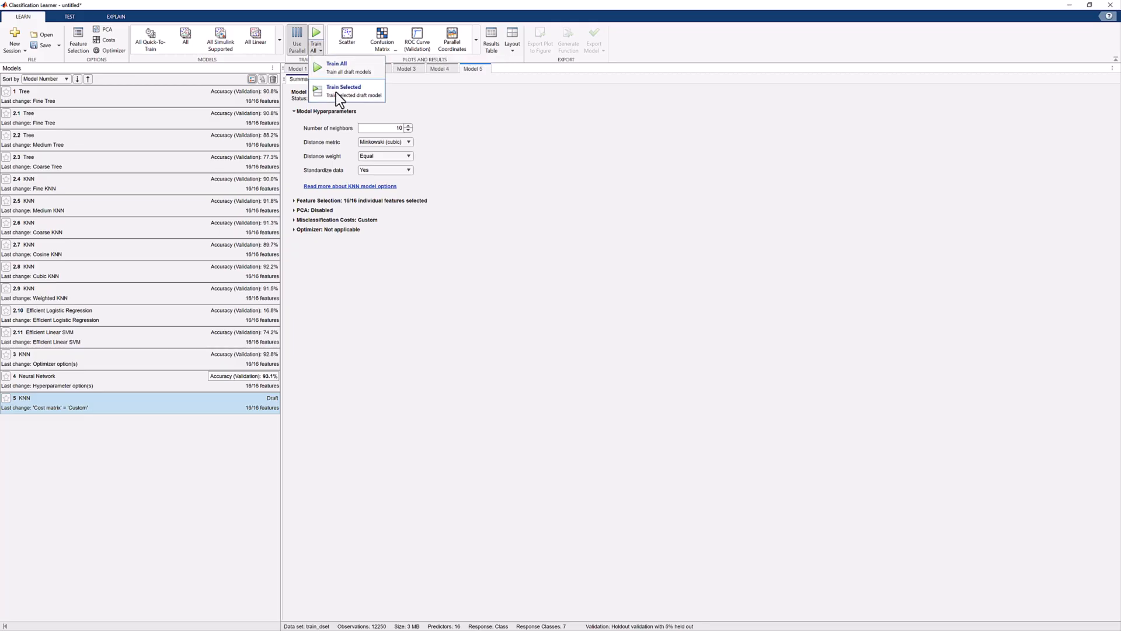
pyautogui.click(335, 92)
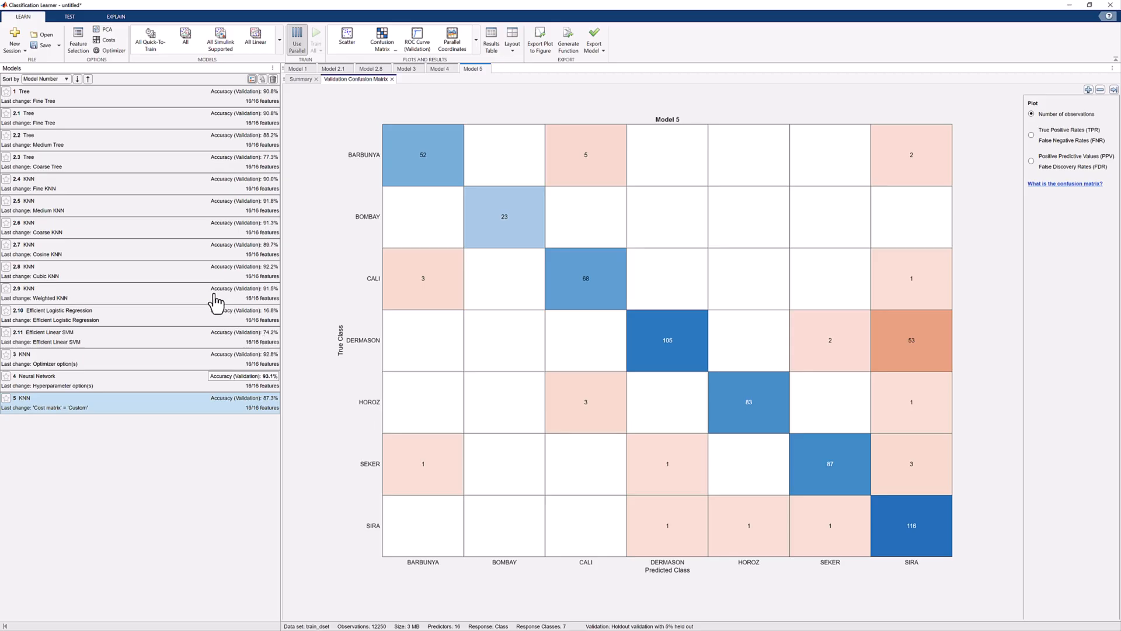
pyautogui.click(198, 273)
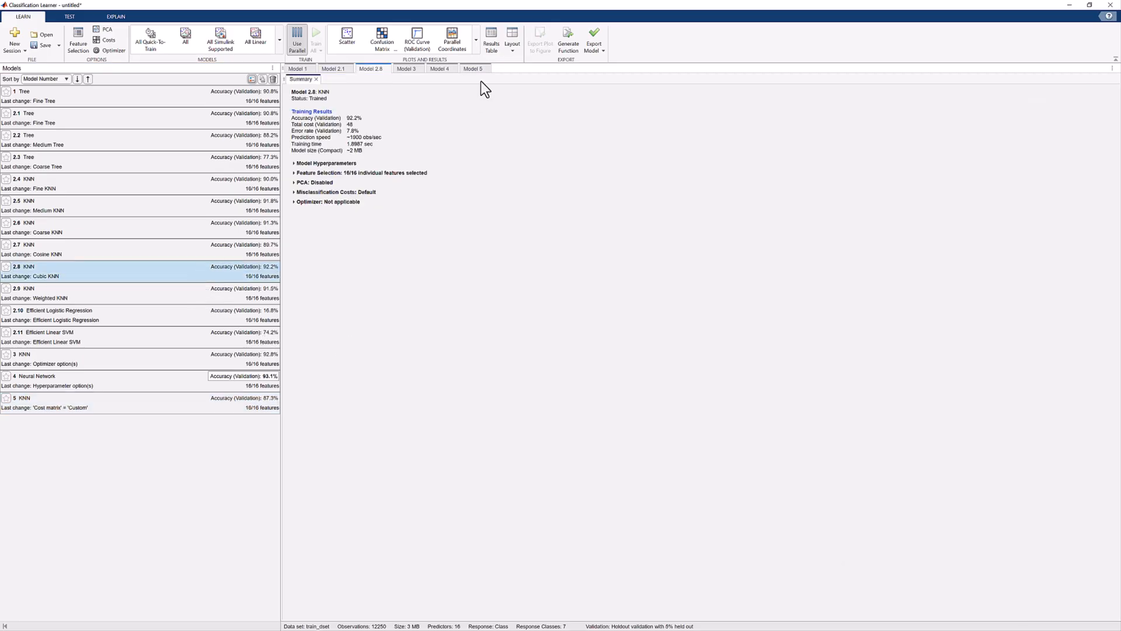
pyautogui.click(387, 44)
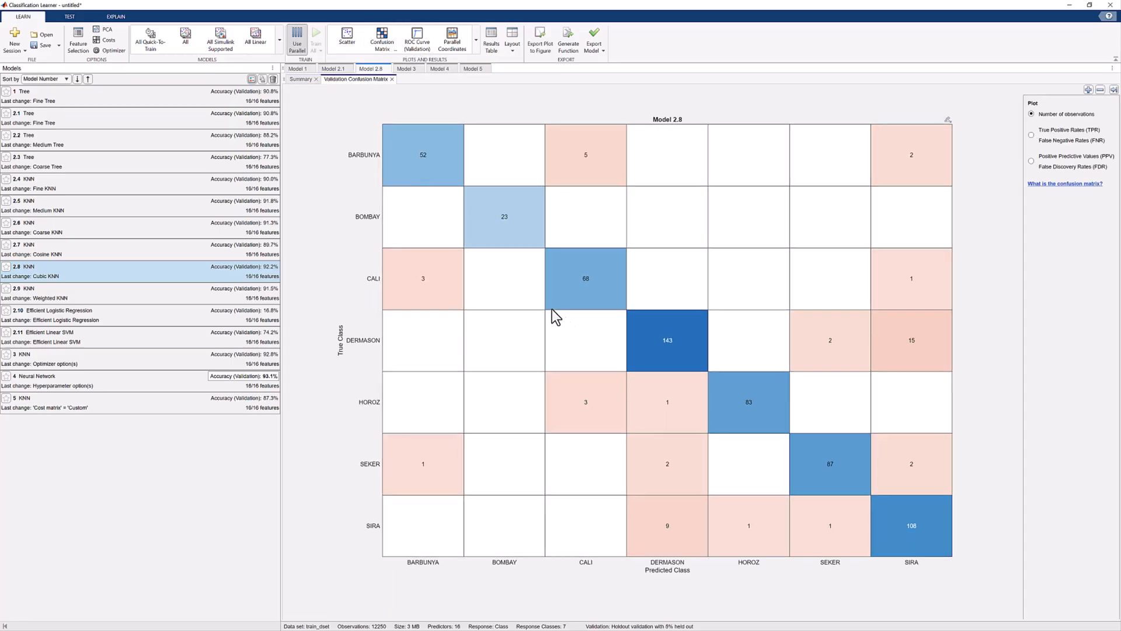
pyautogui.click(184, 408)
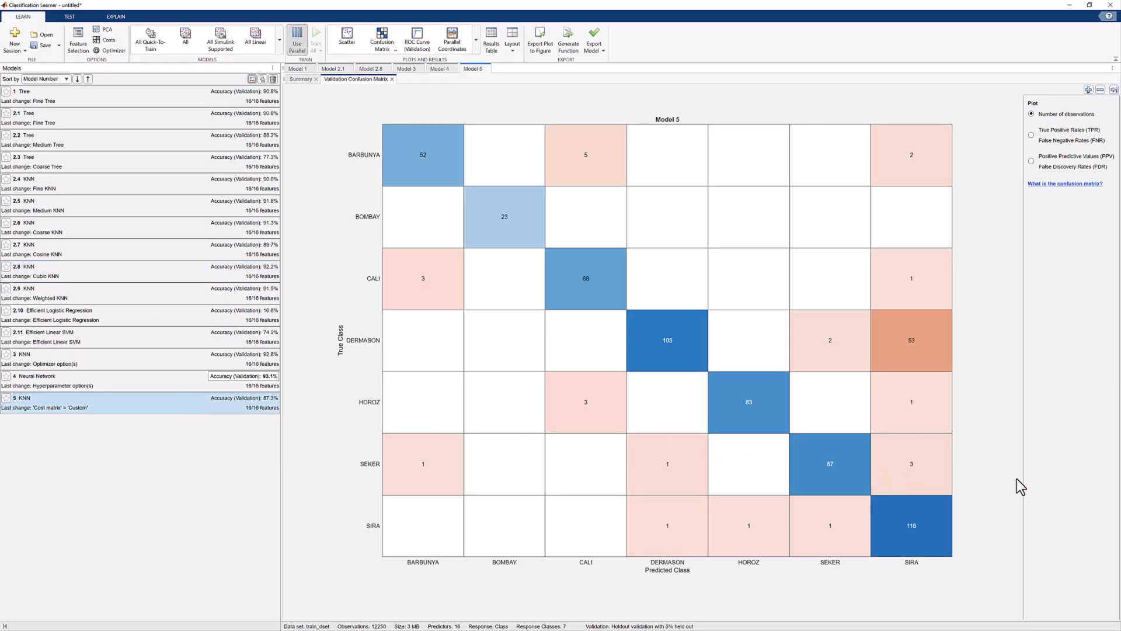